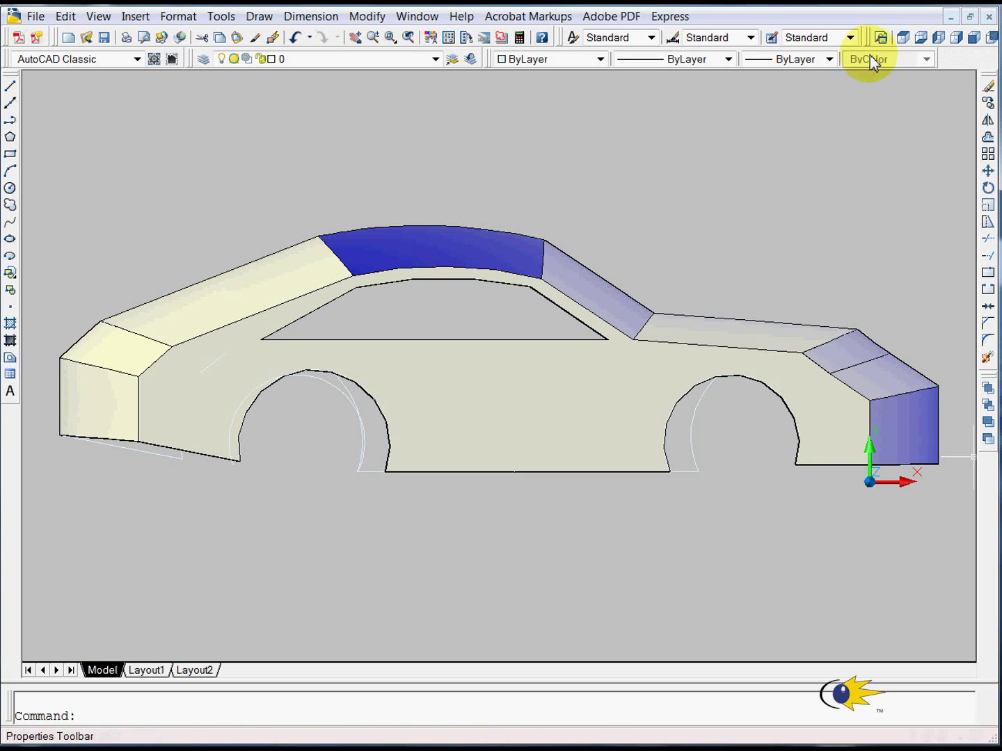
Undock the View toolbar over the drawing area and switch the model to the NE Isometric view
left_click_drag(868, 49, 562, 61)
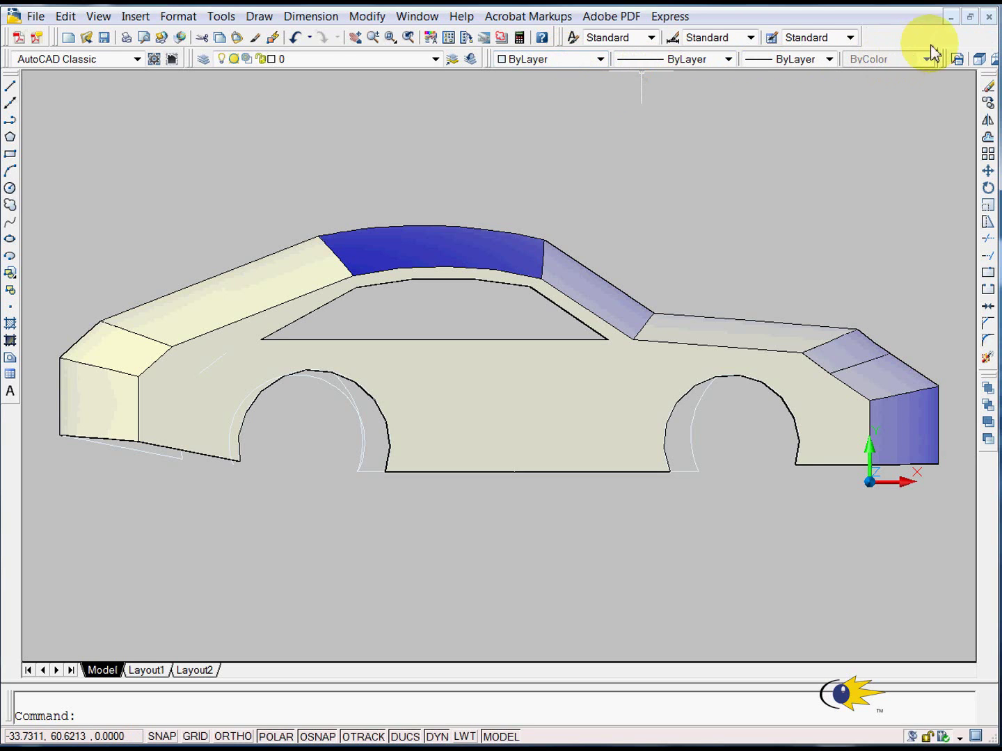
left_click_drag(947, 56, 564, 90)
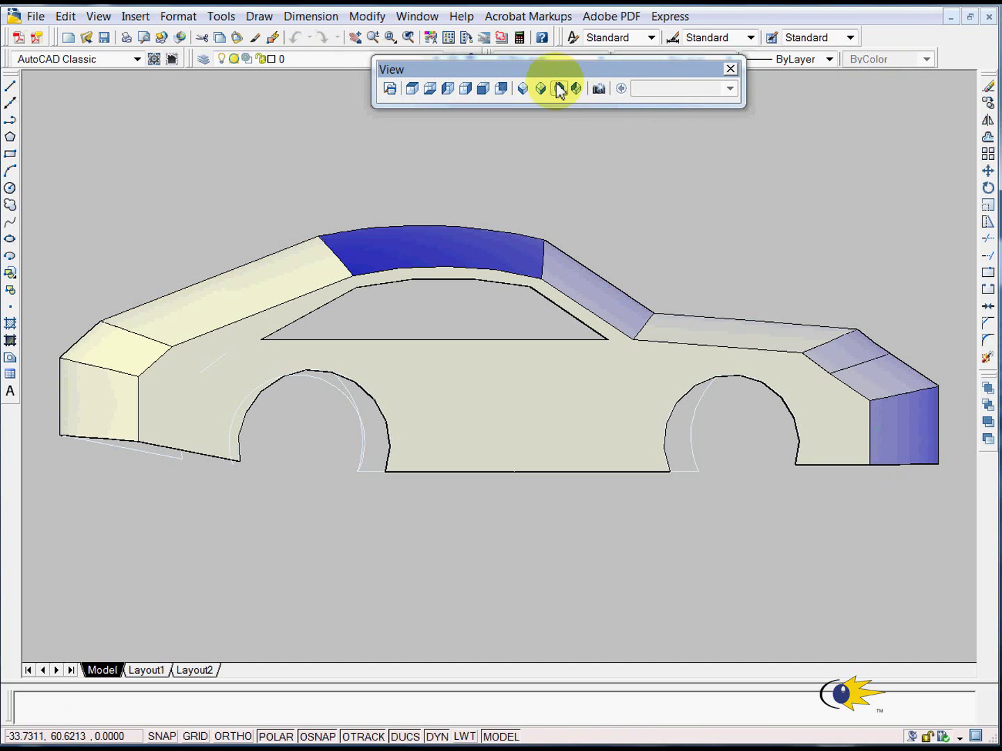
left_click(559, 88)
left_click(560, 88)
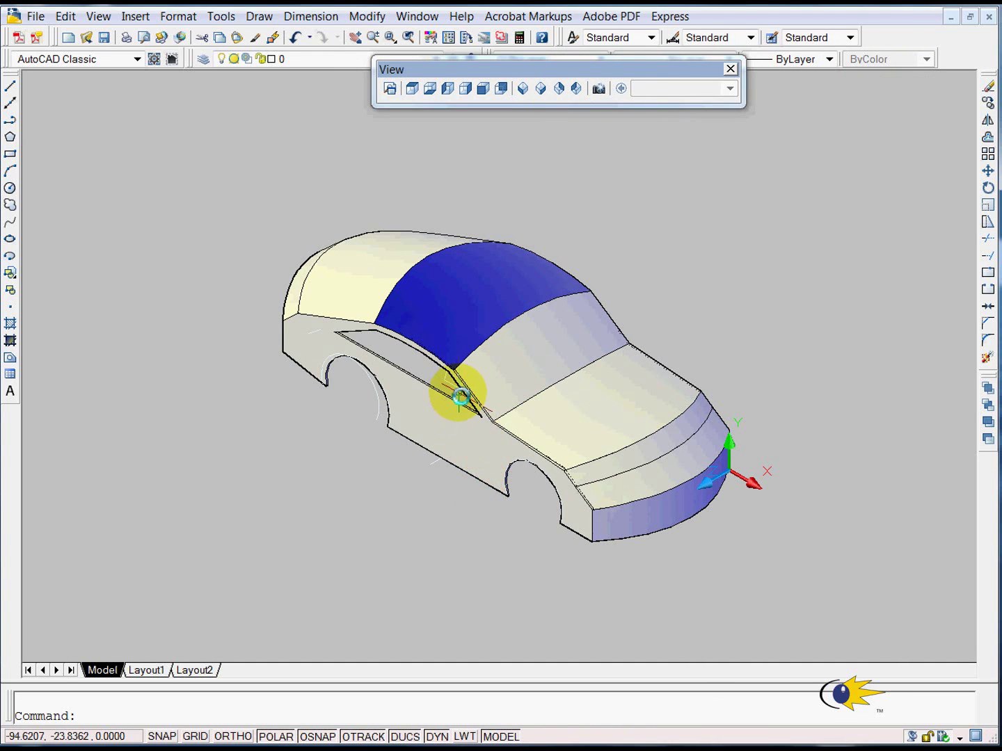
Copy the car's side panels and paste the copy into the empty space beside the car
left_click(457, 404)
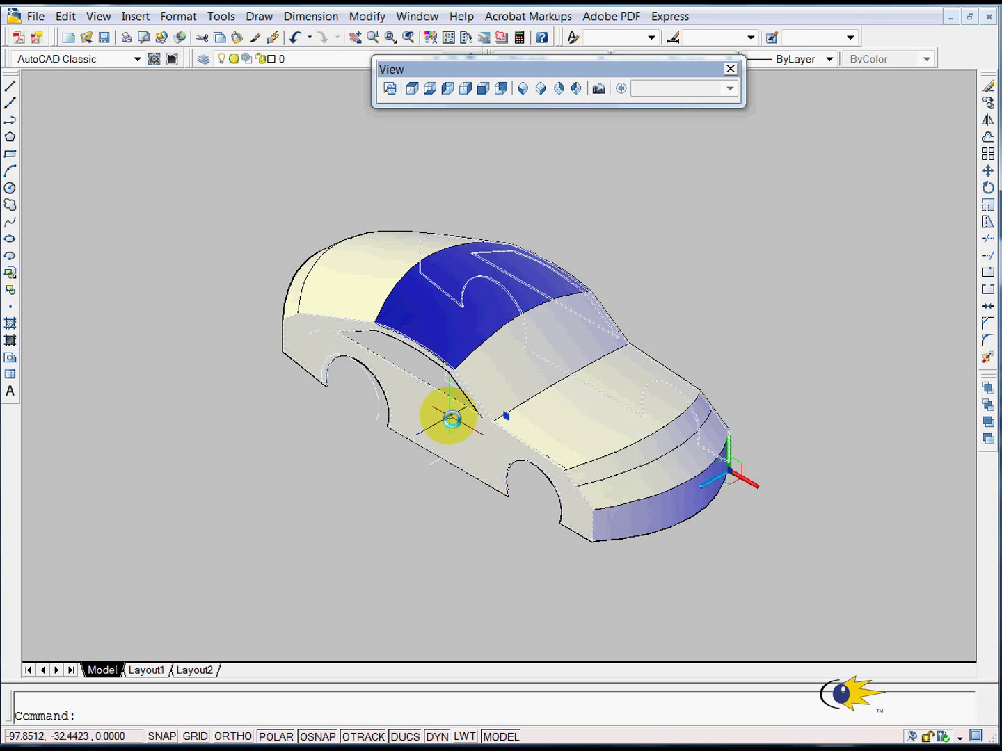
right_click(451, 420)
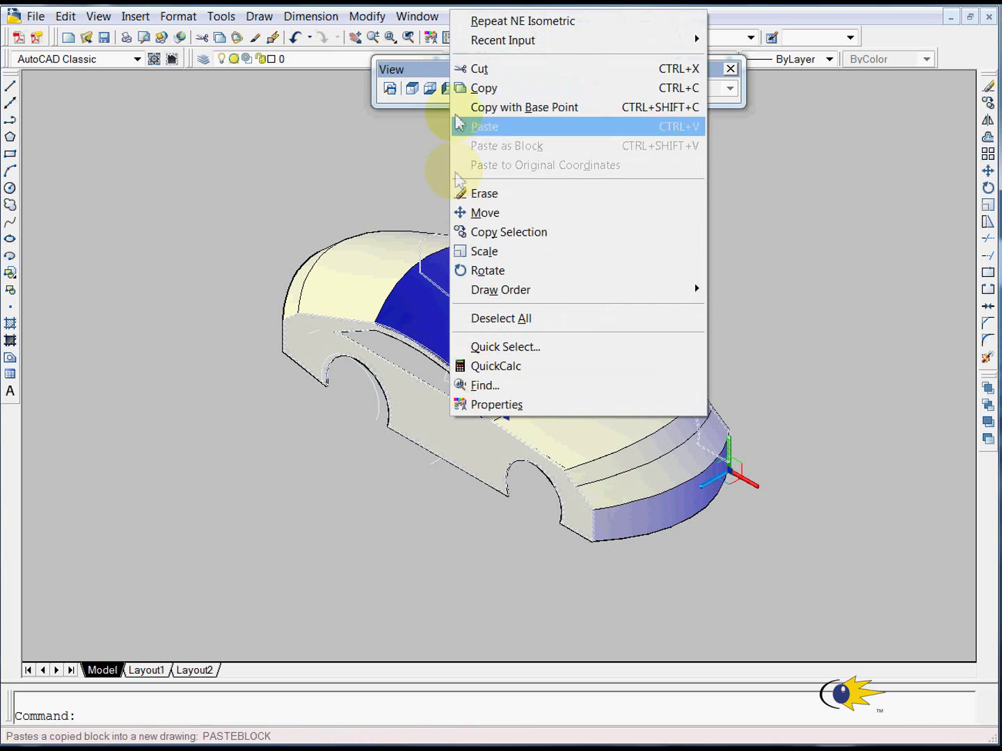
left_click(462, 91)
right_click(439, 183)
left_click(512, 293)
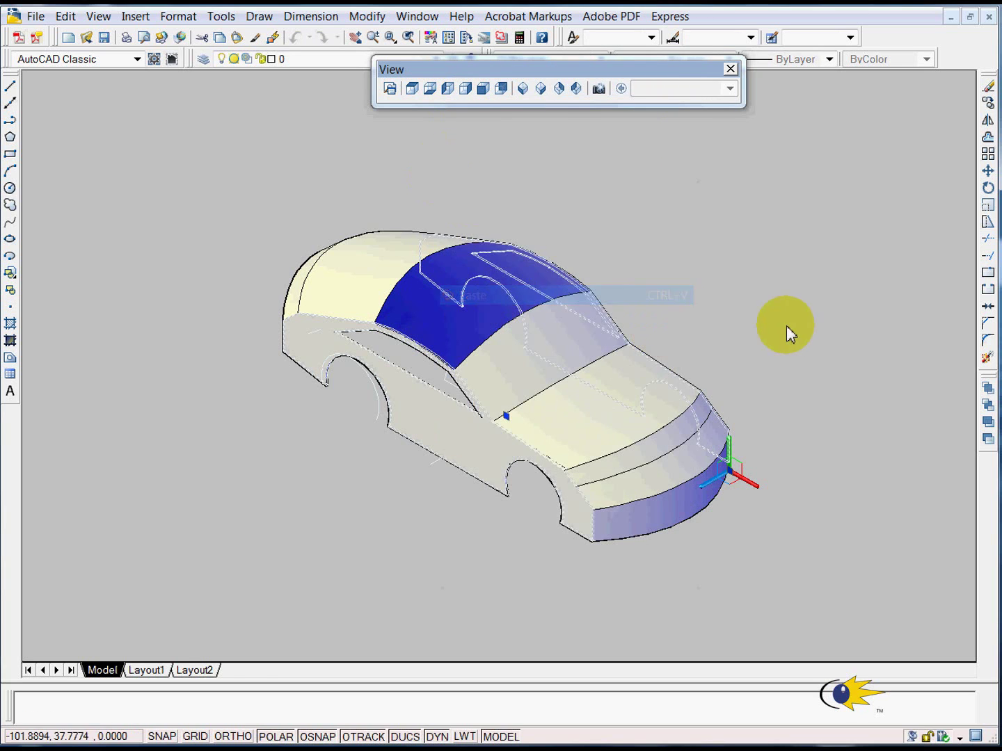
scroll(313, 320, "down", 4)
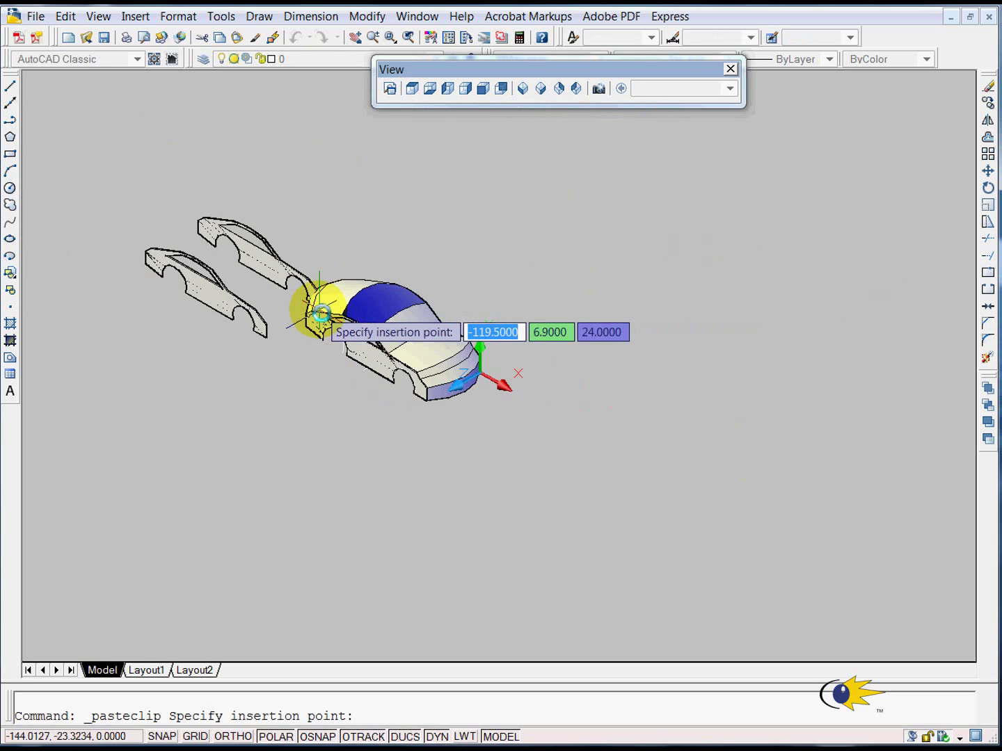
left_click(660, 311)
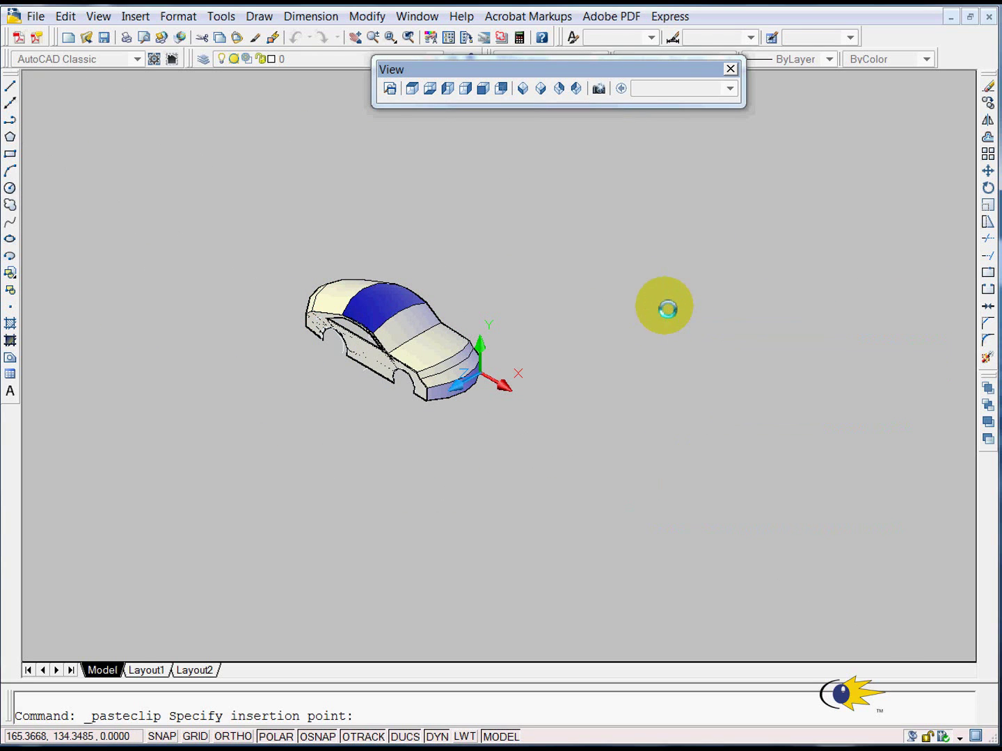
scroll(596, 281, "up", 3)
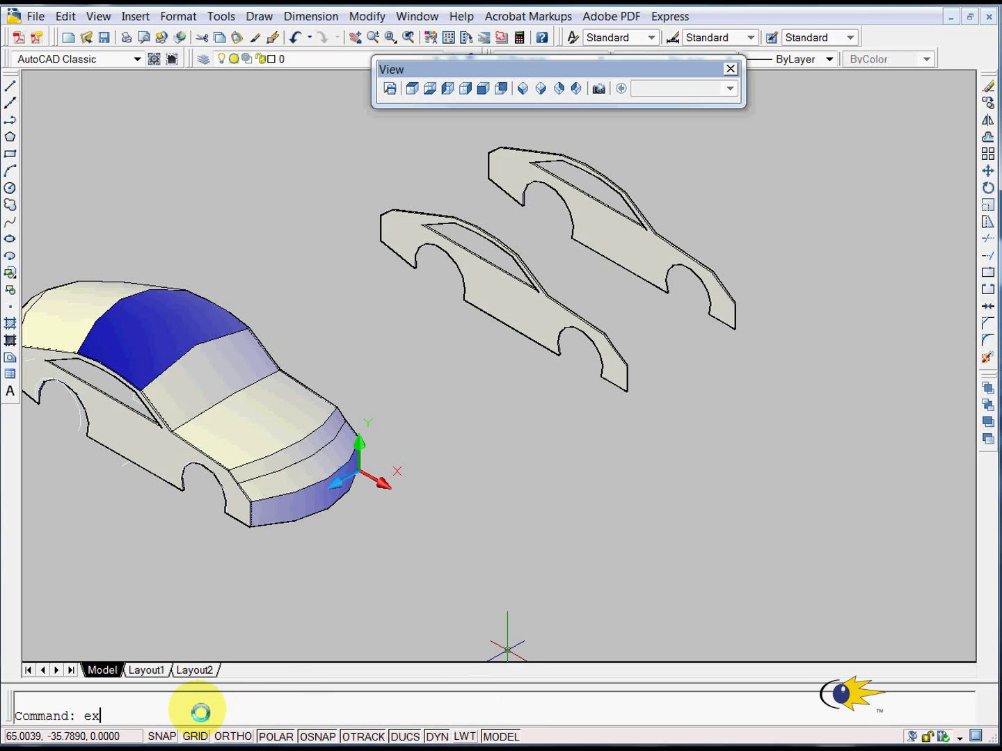
Explode the pasted pair of side panels into separate faces
key("Return")
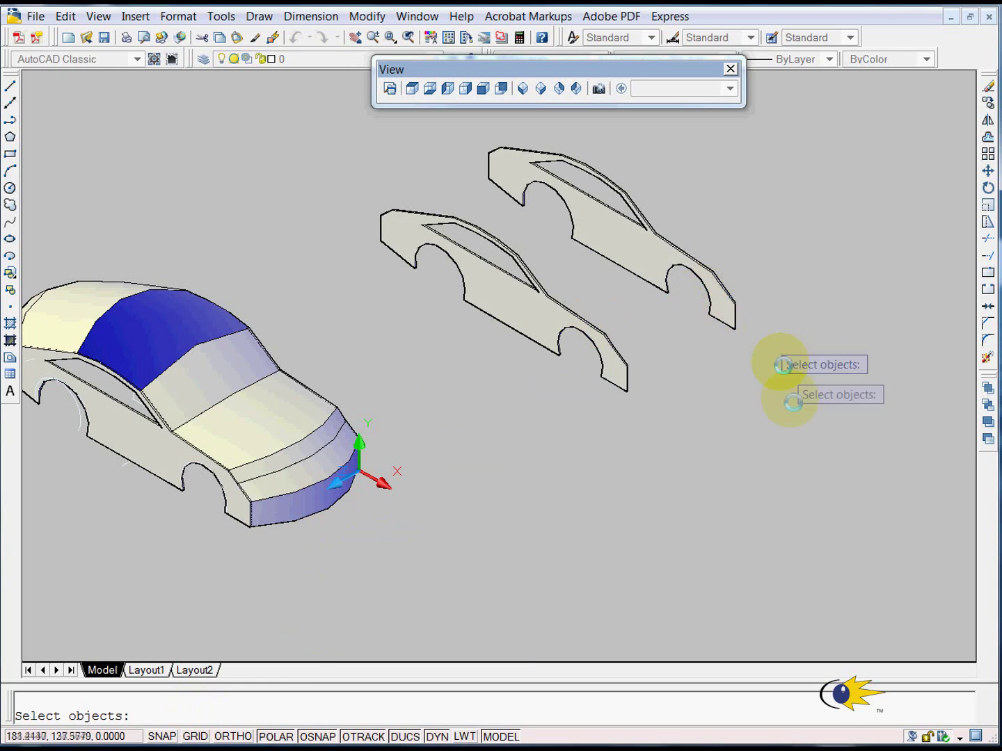
left_click(798, 433)
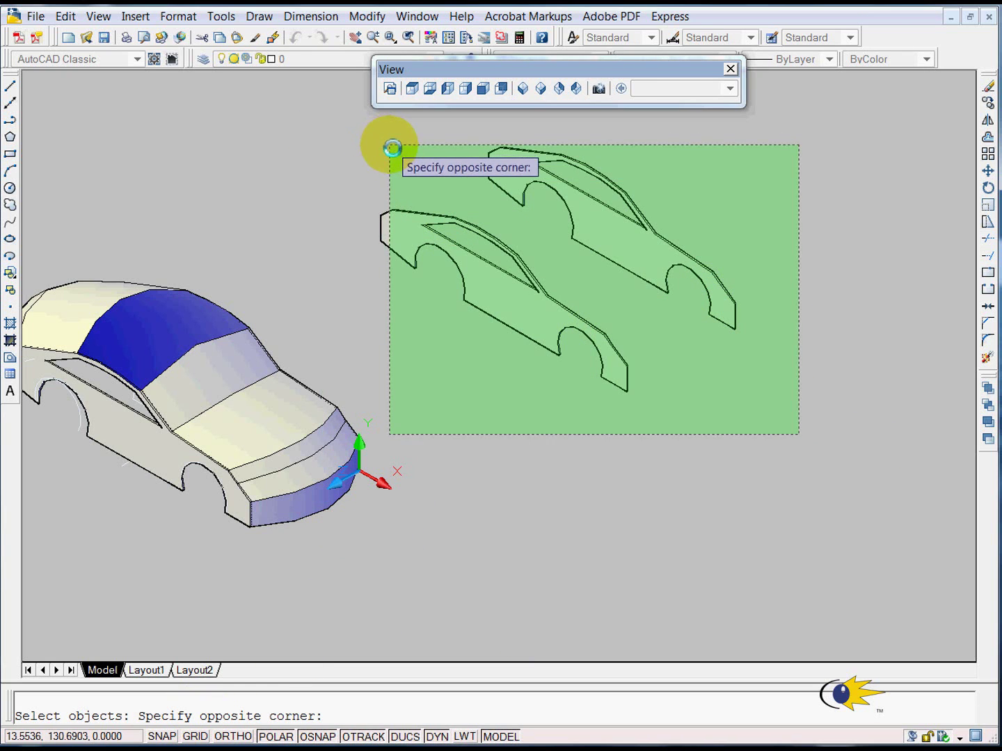
left_click(391, 148)
key("Return")
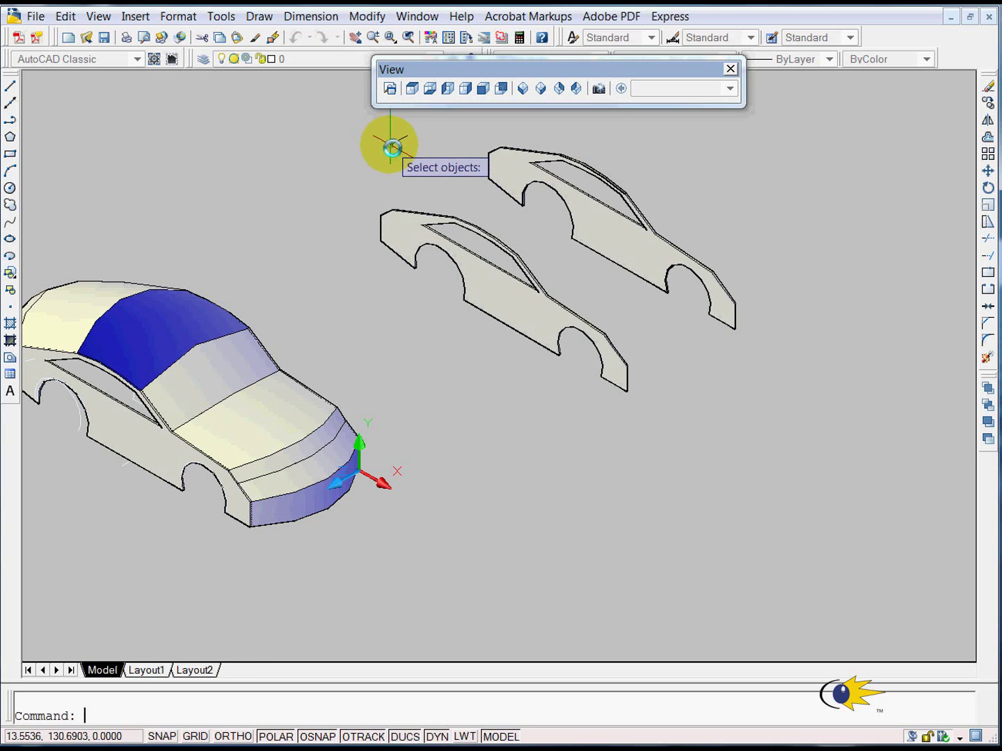
Delete the large flat side faces of the nearer exploded panel
left_click(510, 311)
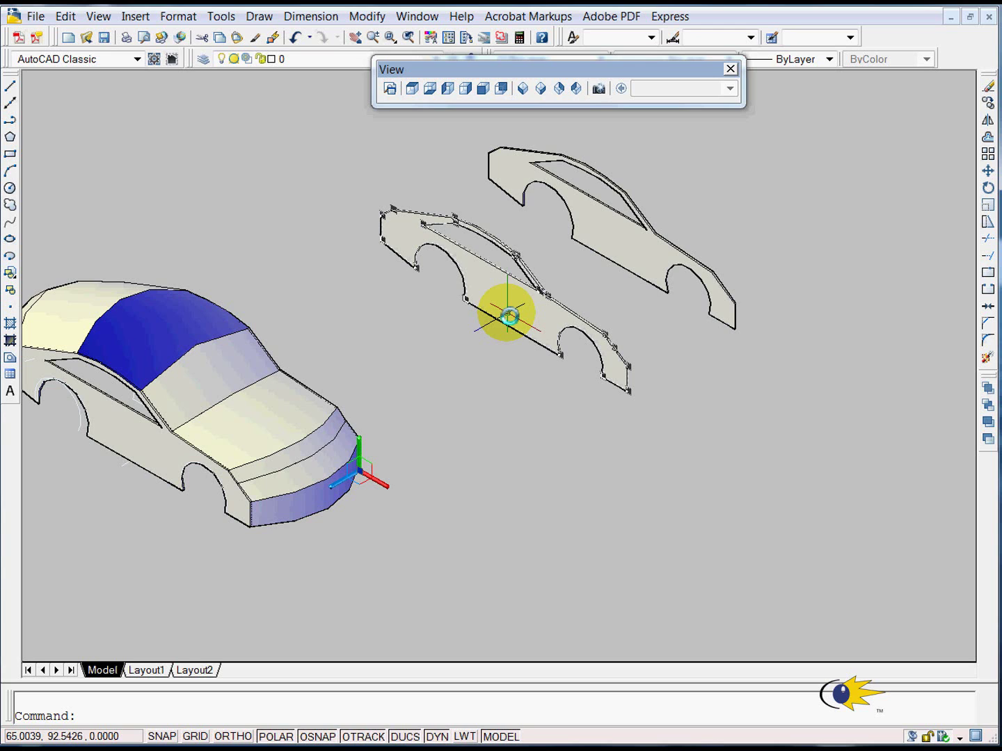
key("Delete")
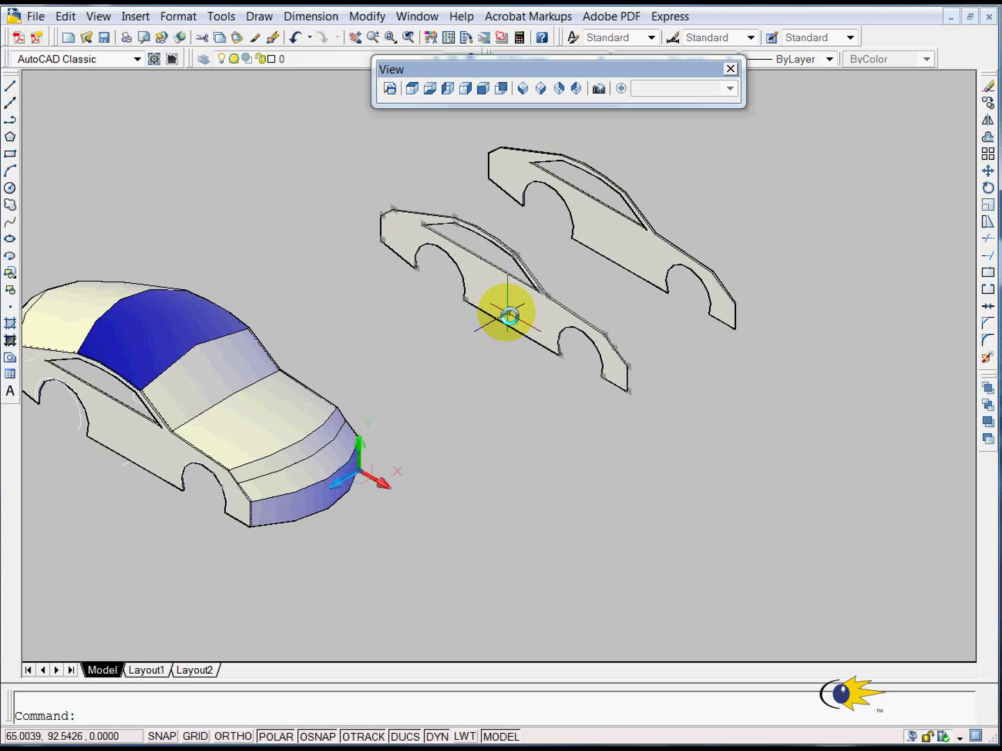
left_click(507, 315)
key("Delete")
key("Delete")
Delete the narrow edge faces along the sill, rear wheel arch and rear end of the nearer panel
left_click(510, 354)
left_click(433, 289)
key("Delete")
left_click(433, 287)
left_click(383, 242)
key("Delete")
left_click(408, 259)
left_click(372, 189)
key("Delete")
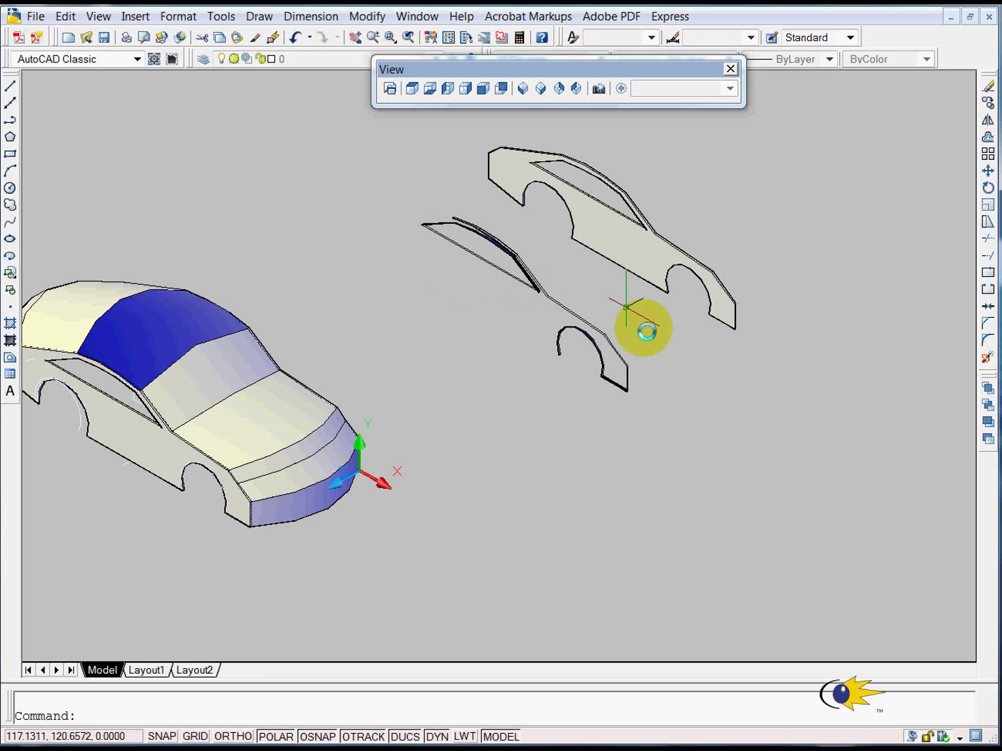
Delete the front-end, front wheel arch and outer roof edge faces, keeping only the window opening's faces
left_click(676, 406)
left_click(555, 295)
key("Delete")
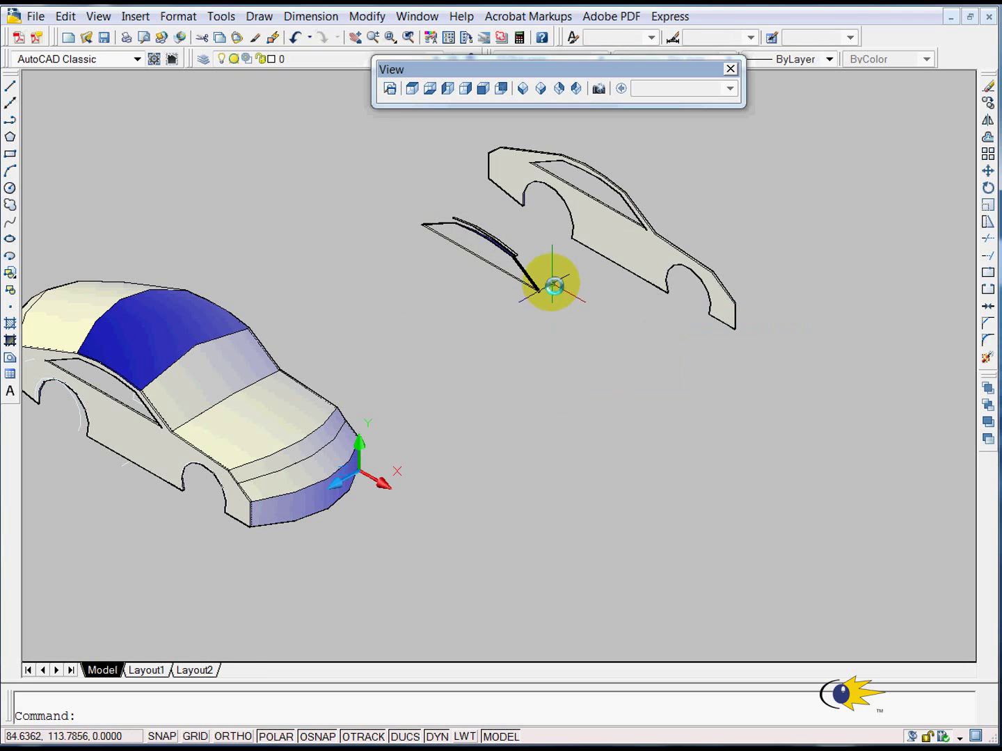
scroll(541, 271, "up", 3)
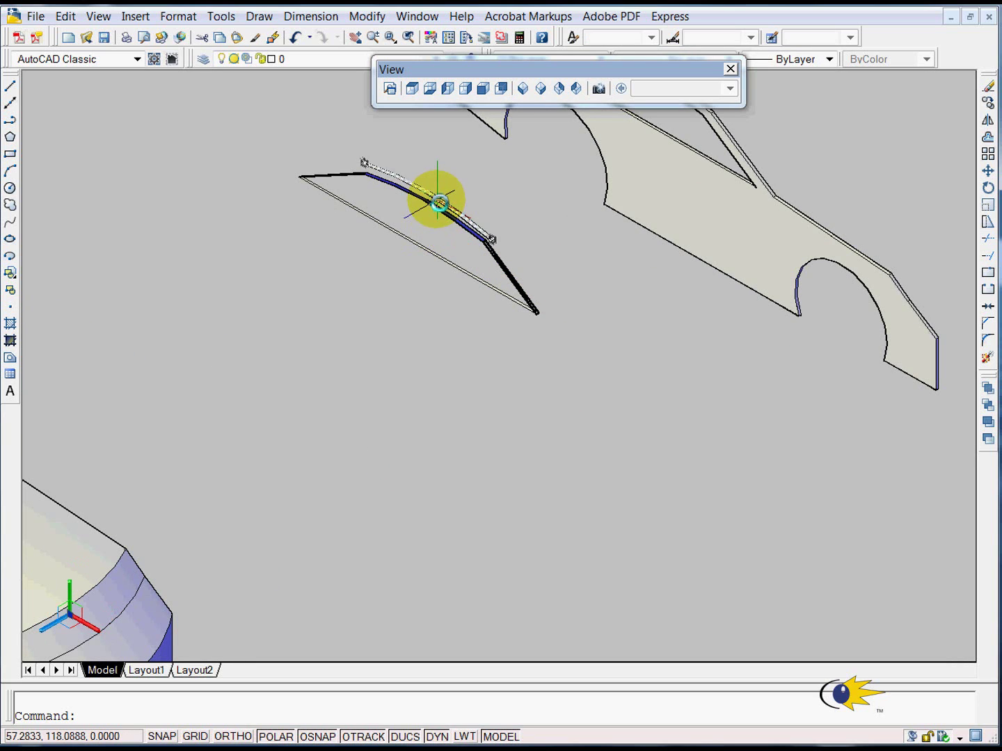
scroll(487, 229, "up", 3)
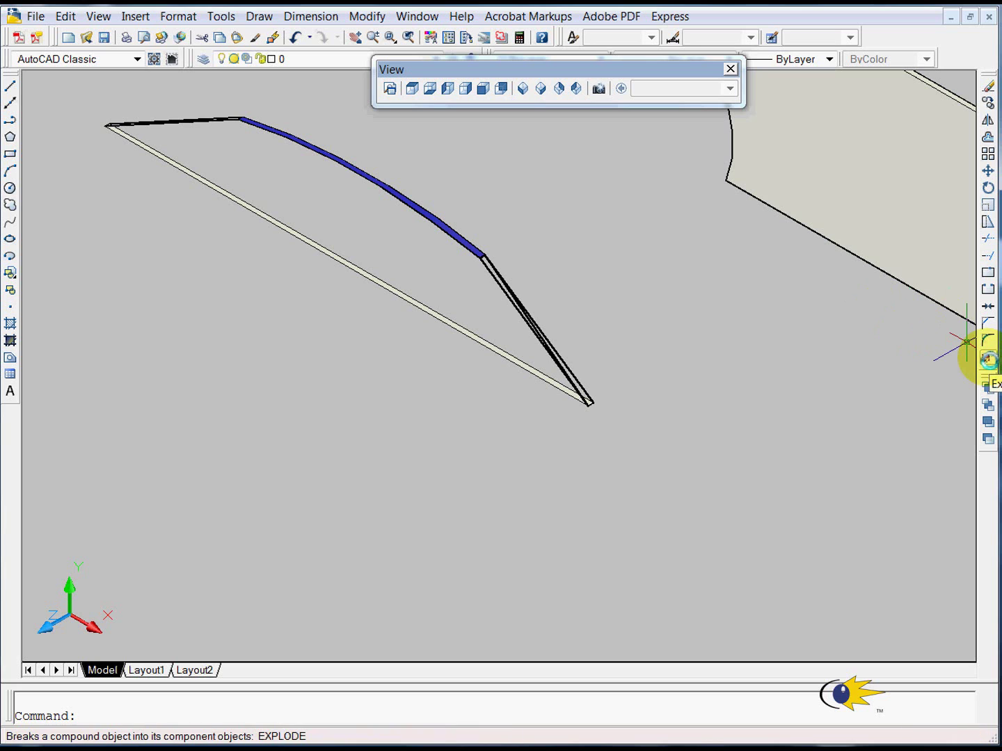
Explode the remaining faces around the window opening into lines and arcs
left_click(987, 359)
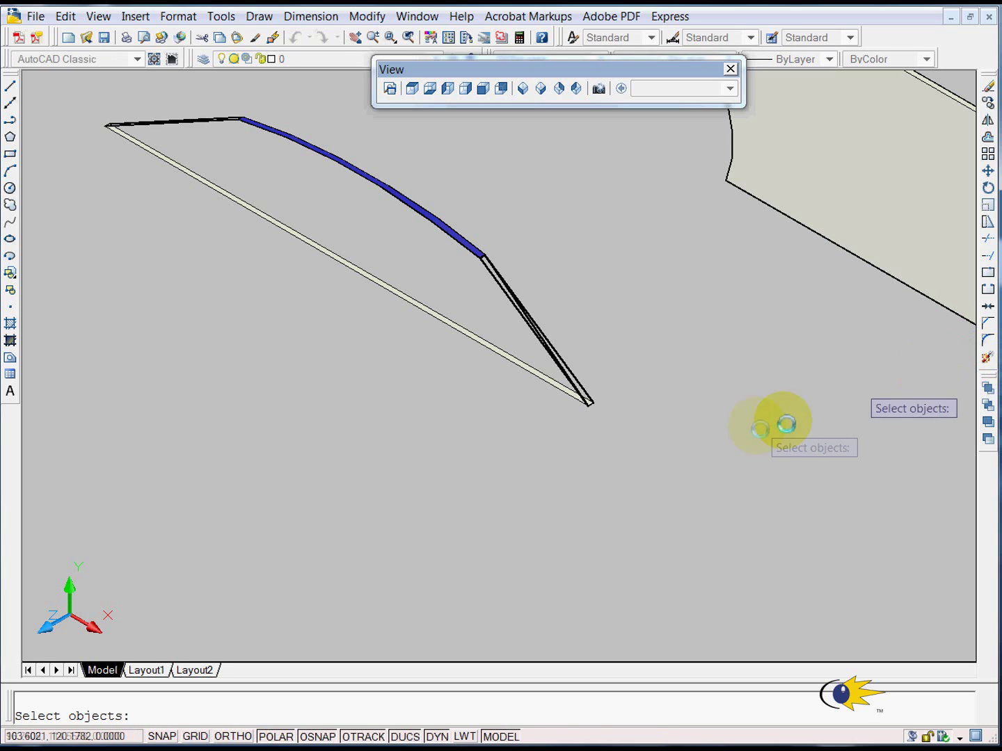
left_click(612, 435)
left_click(109, 101)
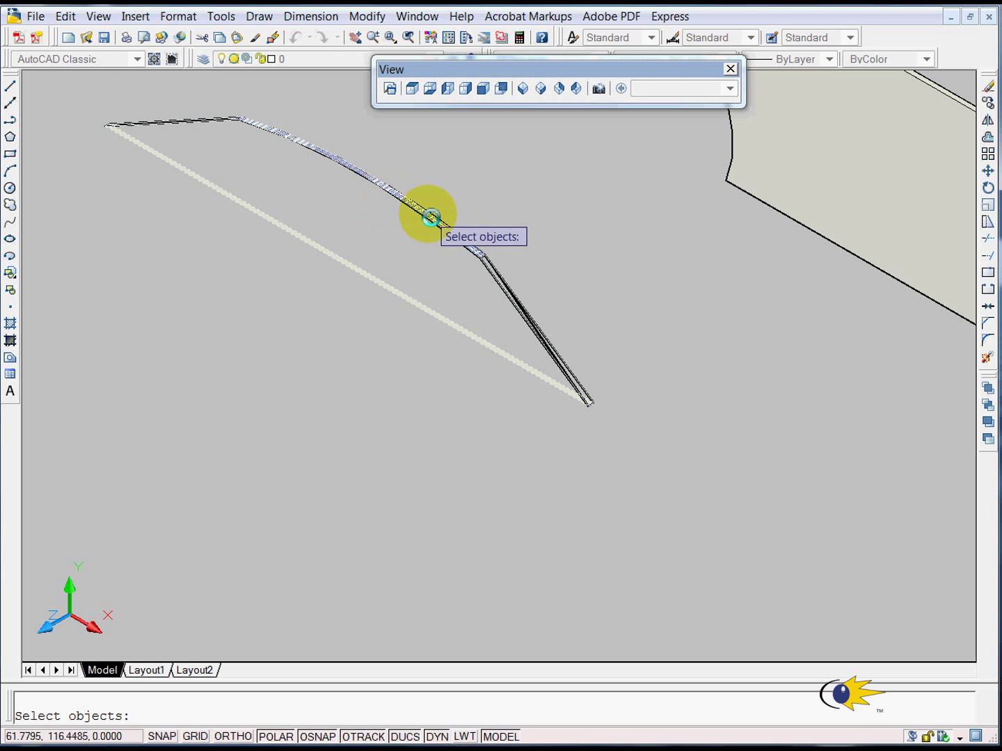
key("Return")
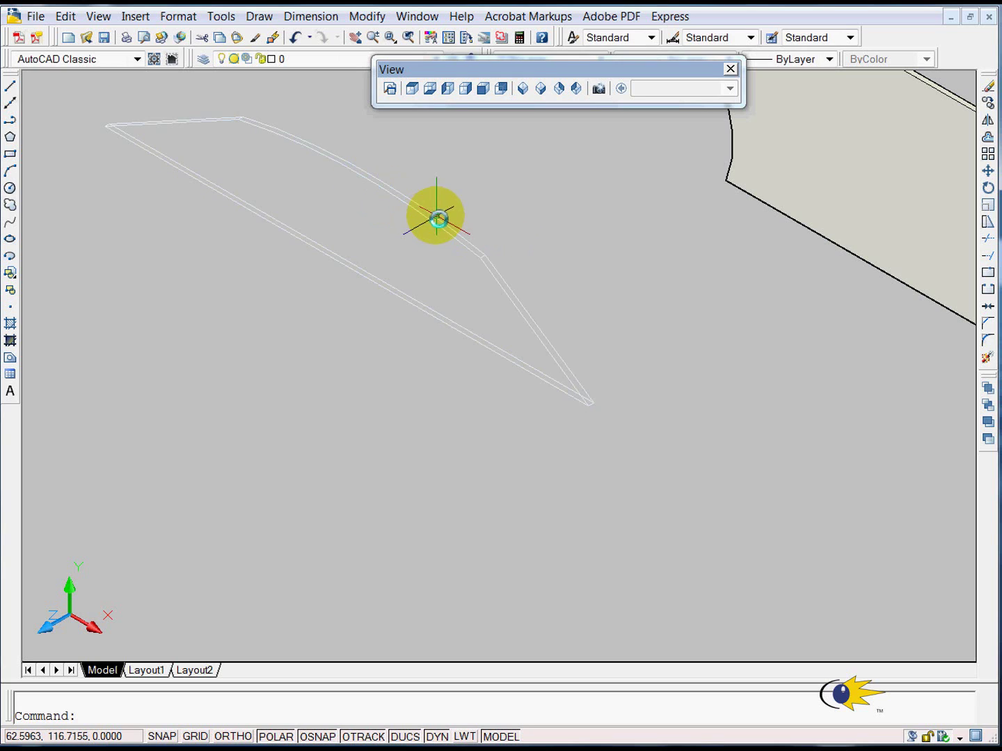
Switch to the Top view to see the window outlines edge-on
scroll(436, 217, "up", 3)
scroll(436, 217, "down", 2)
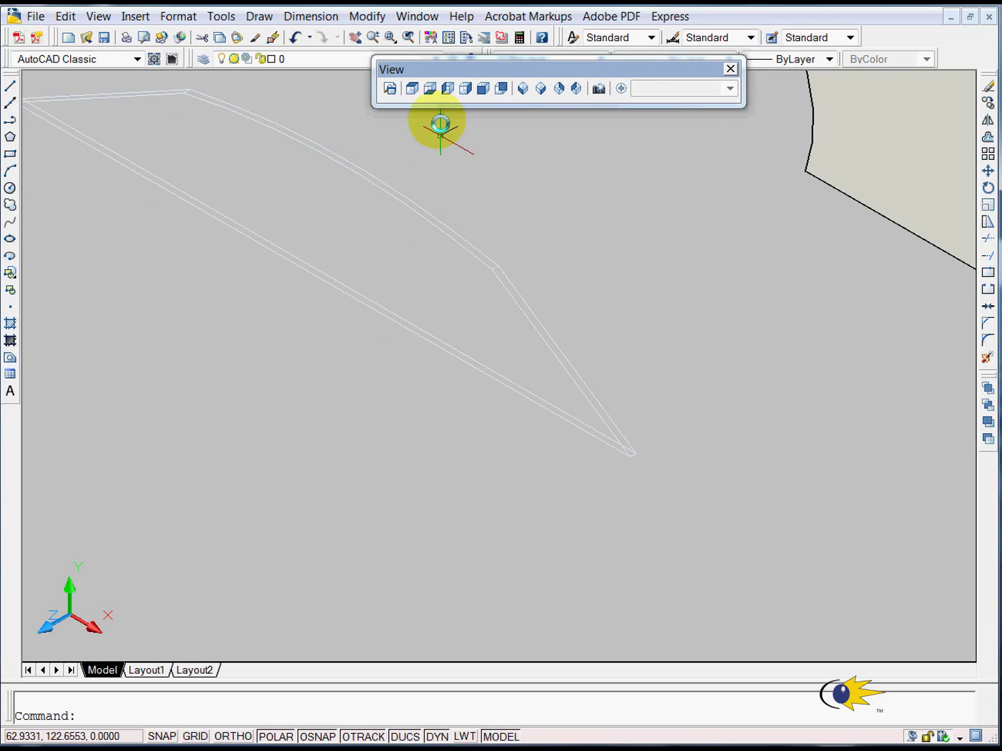
left_click(411, 88)
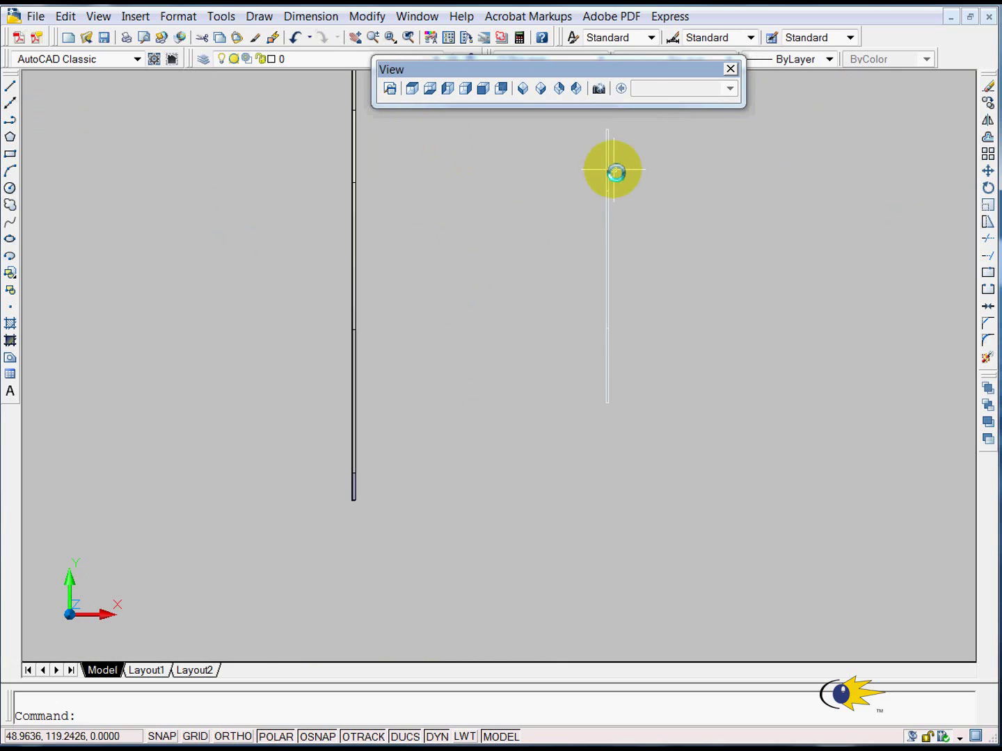
left_click(714, 522)
left_click(677, 191)
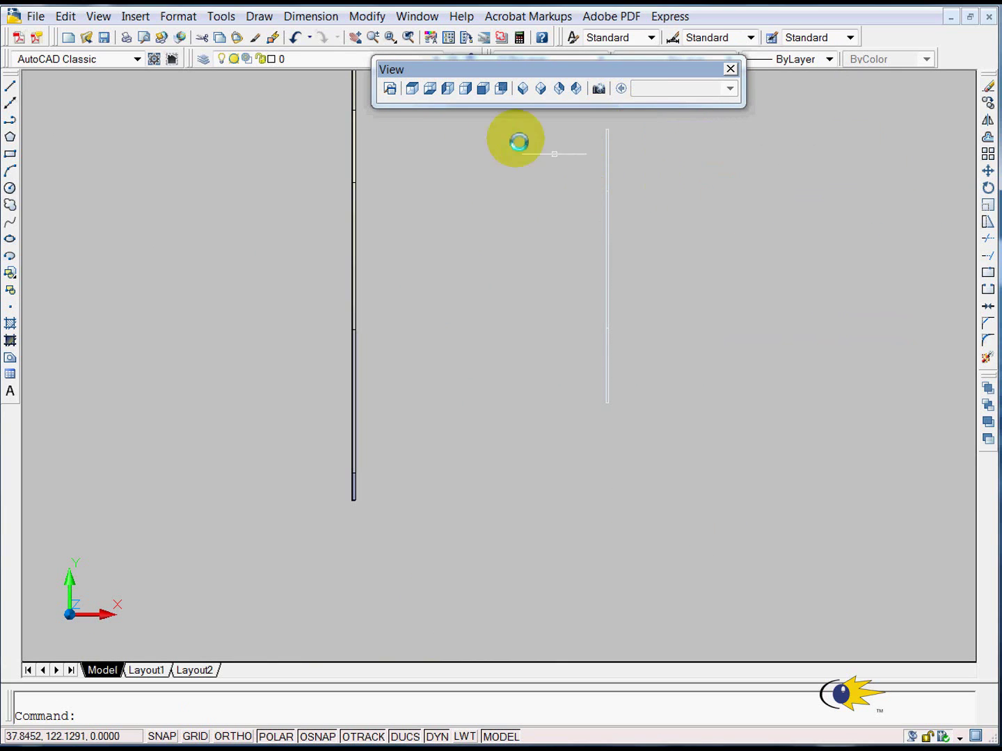
right_click(270, 40)
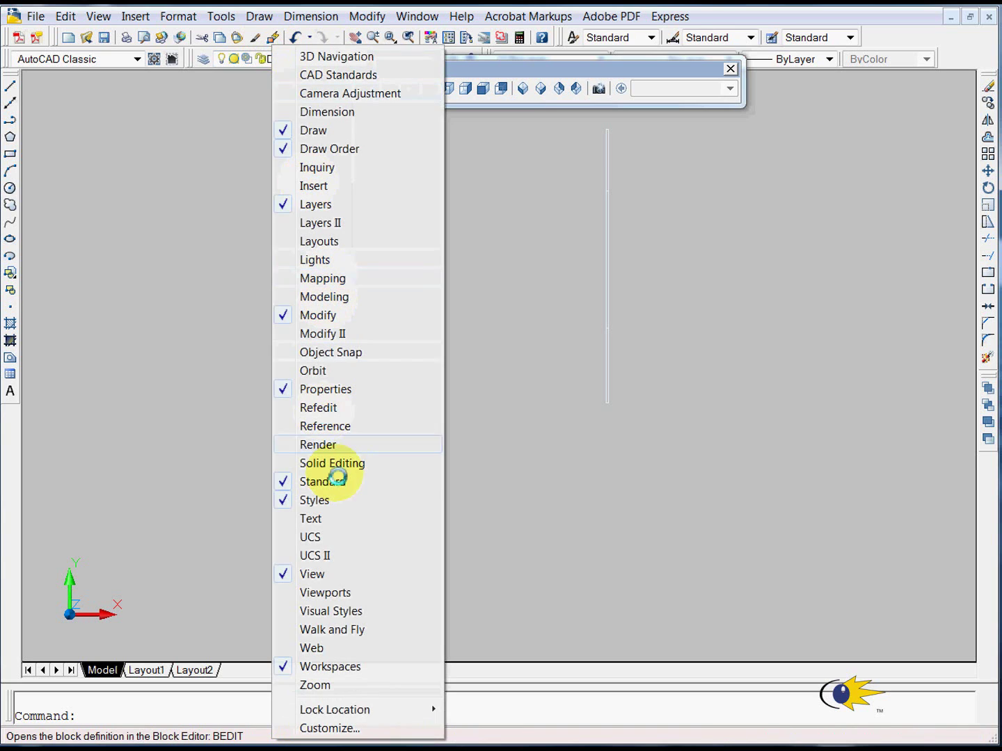
left_click(541, 380)
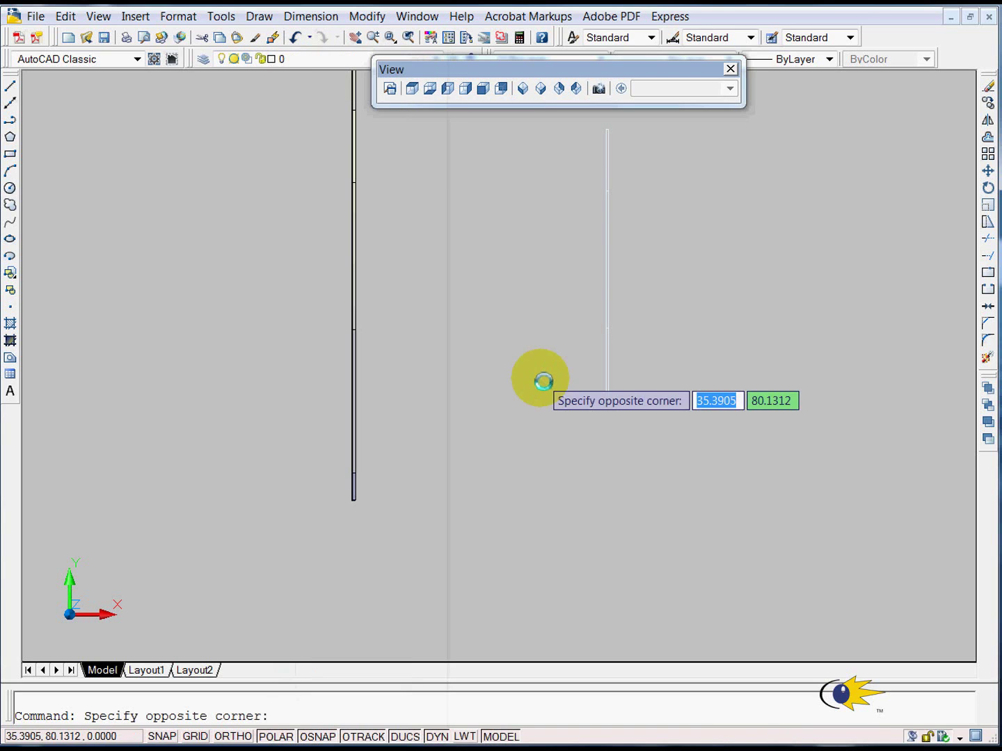
left_click(796, 365)
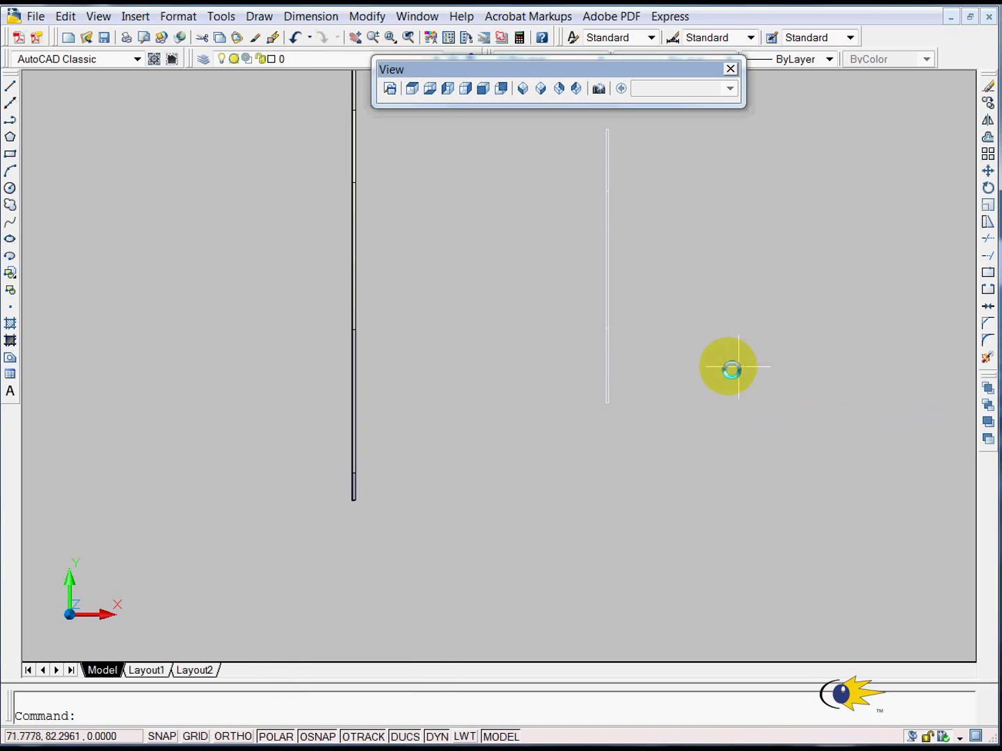
Display the Visual Styles toolbar and set the drawing to the 2D Wireframe visual style
left_click_drag(657, 72, 672, 113)
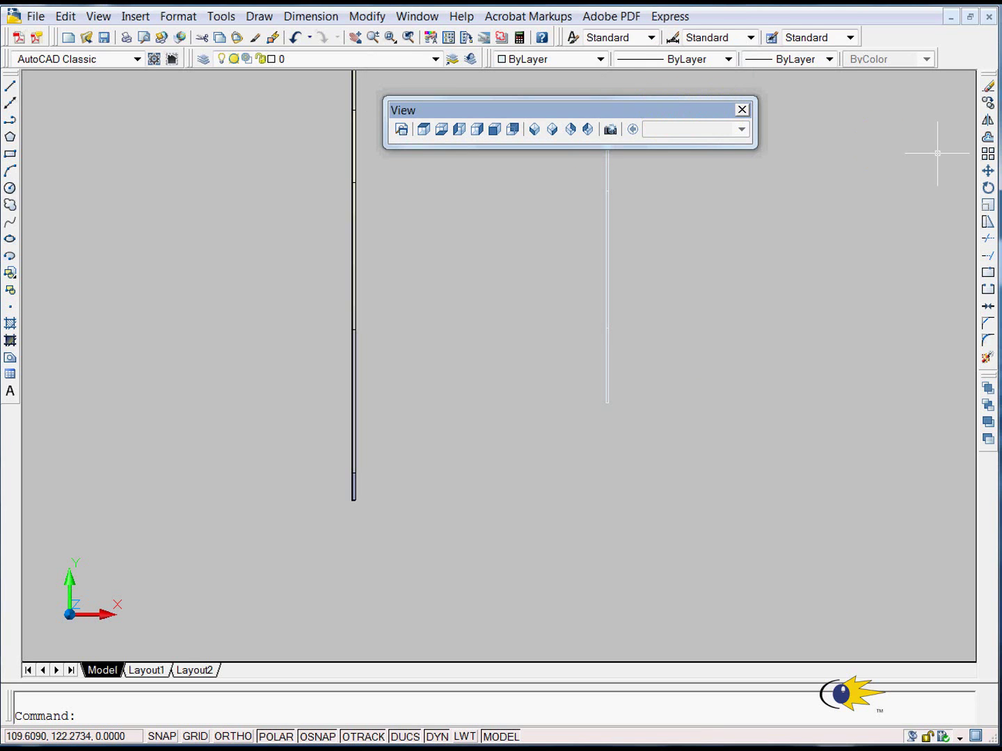
right_click(573, 129)
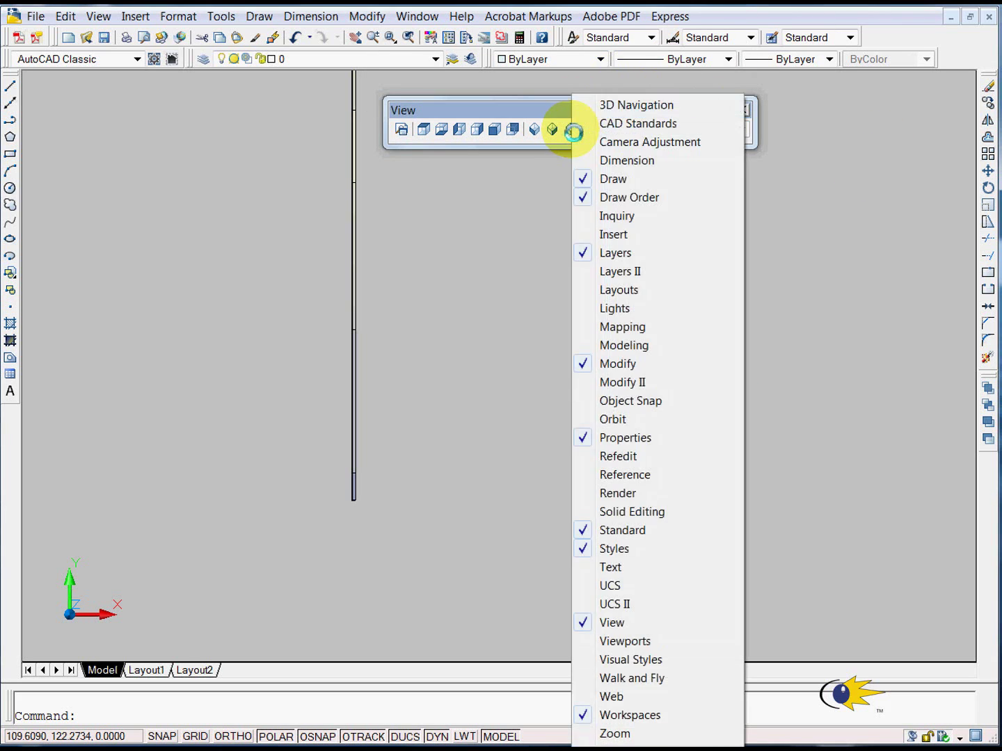
left_click(632, 660)
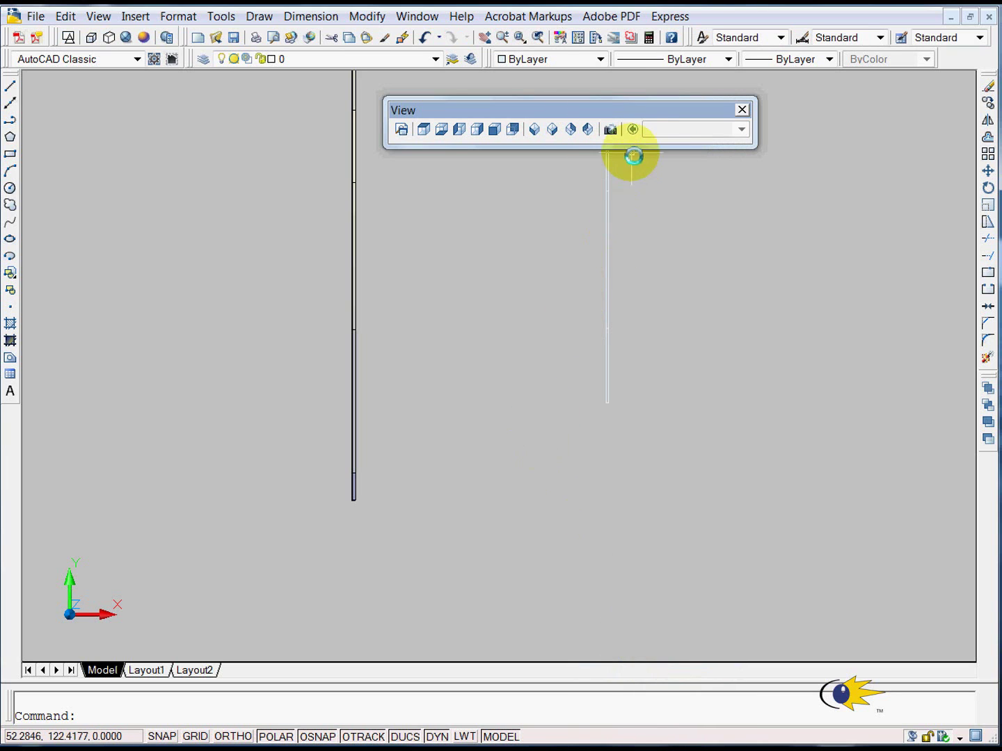
left_click(67, 37)
Dock the floating View toolbar below the Draw toolbar
left_click_drag(615, 113, 27, 499)
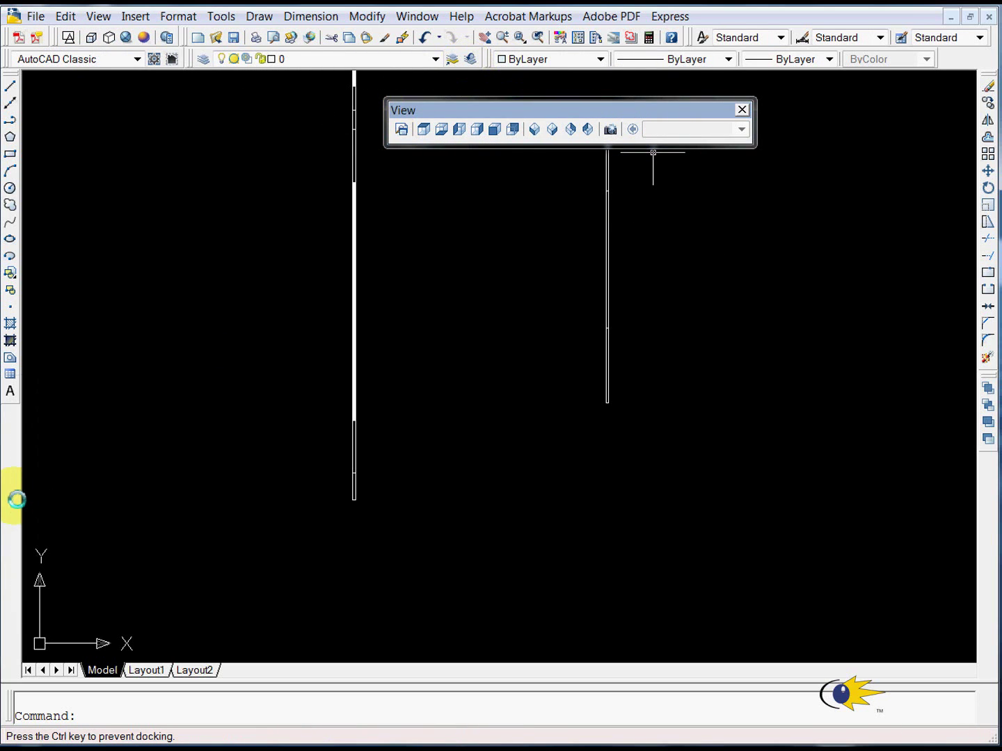
left_click_drag(13, 499, 10, 519)
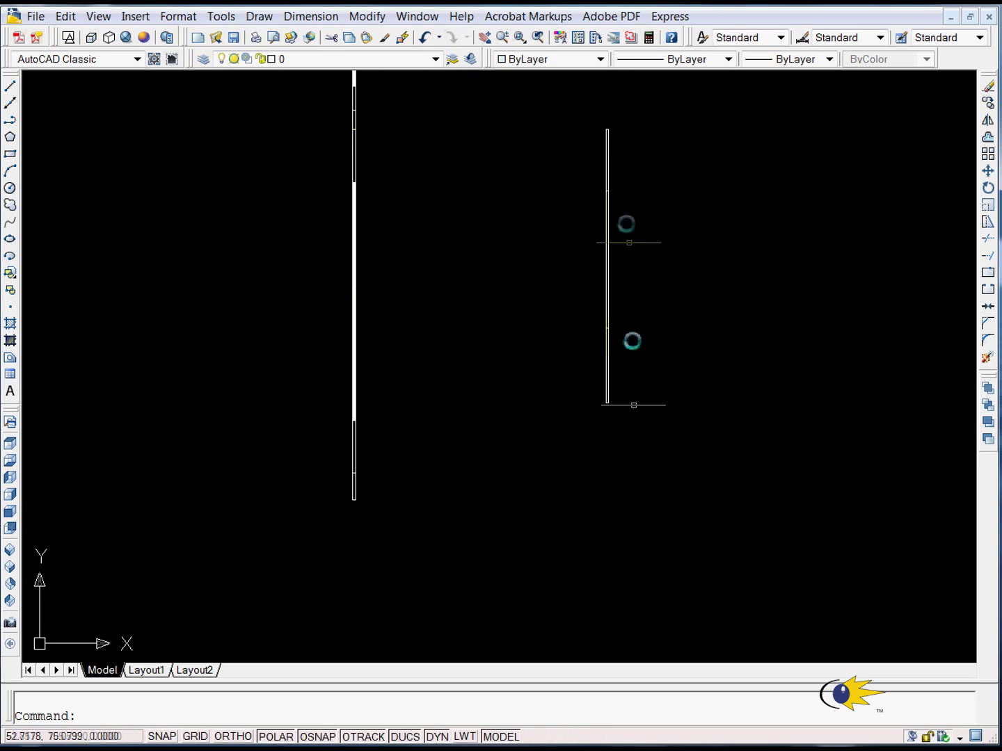
Delete the duplicate window outline and its connecting lines on the side farther from the remaining panel, keeping a single outline
scroll(615, 176, "up", 1)
left_click(693, 587)
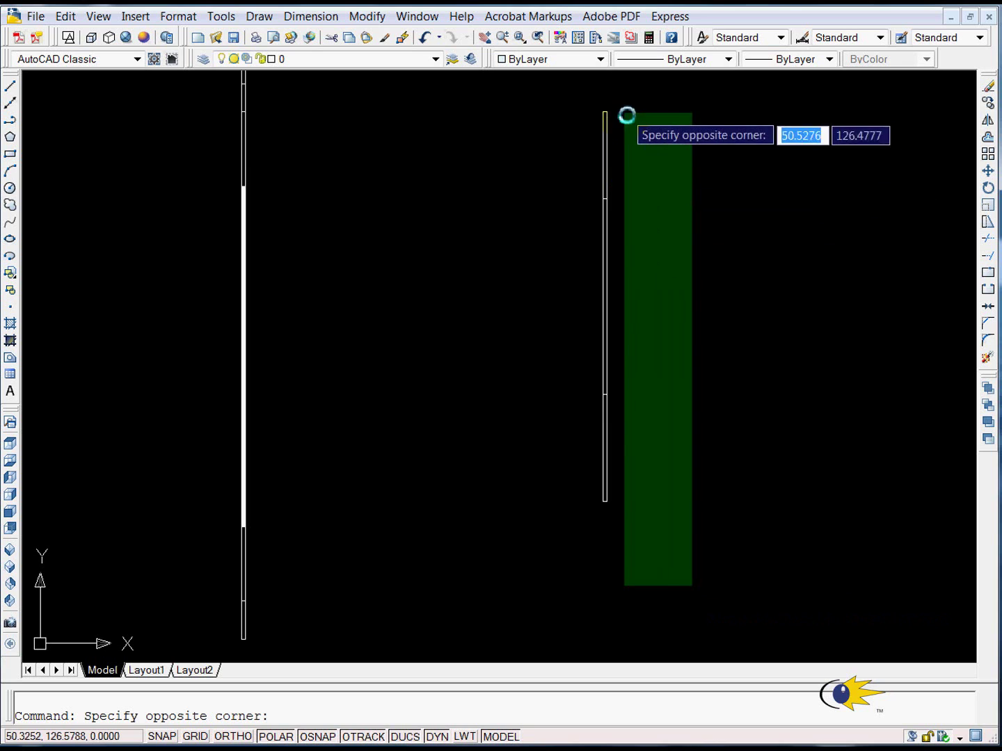
left_click(608, 93)
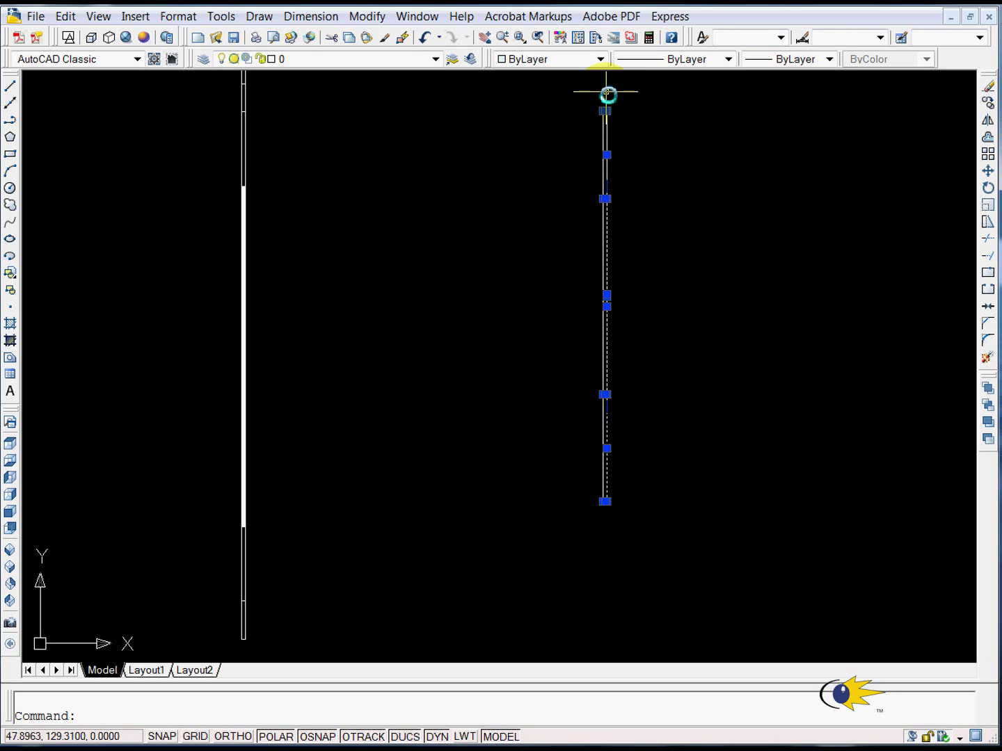
key("Escape")
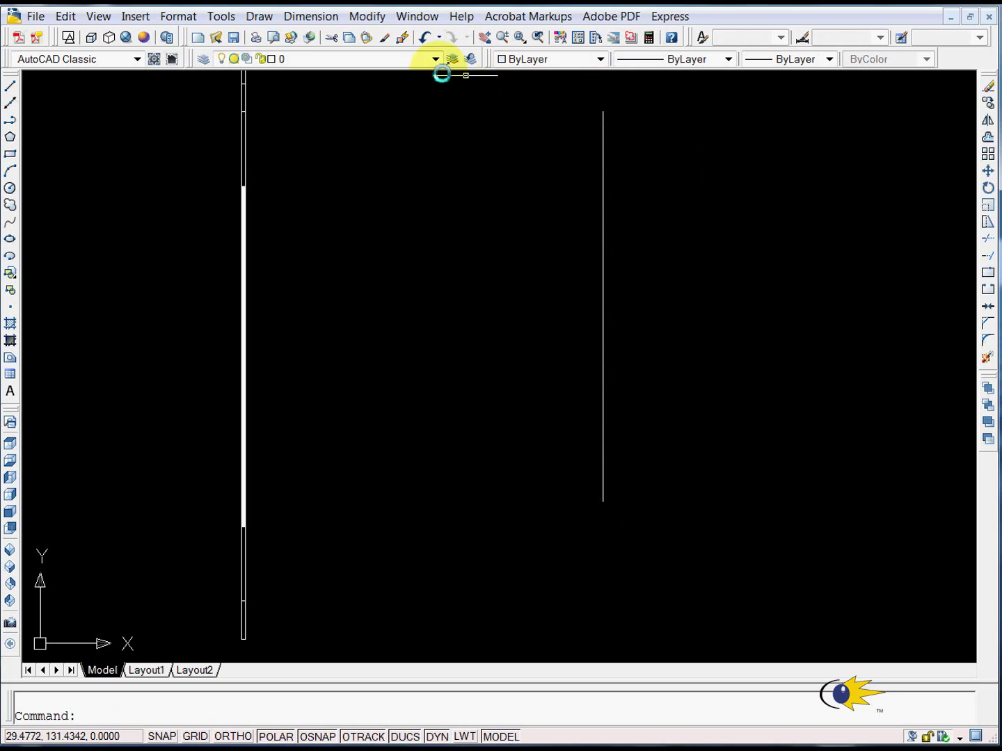
In an isometric view, delete the leftover side panel copy beside the single window outline
left_click(172, 59)
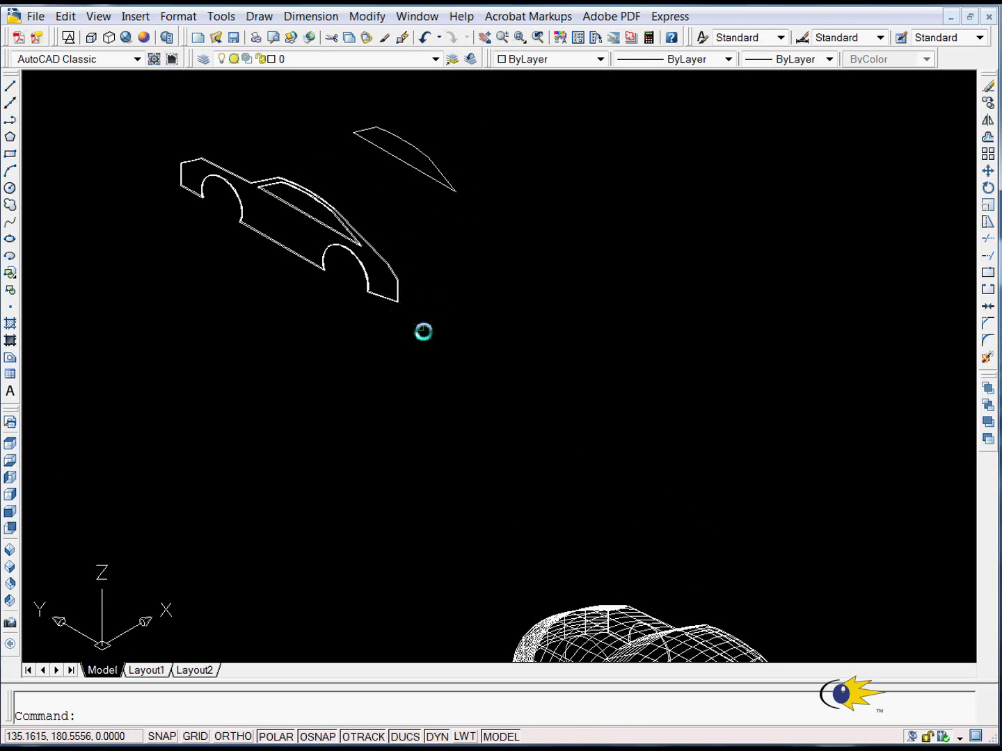
left_click(422, 329)
left_click(275, 205)
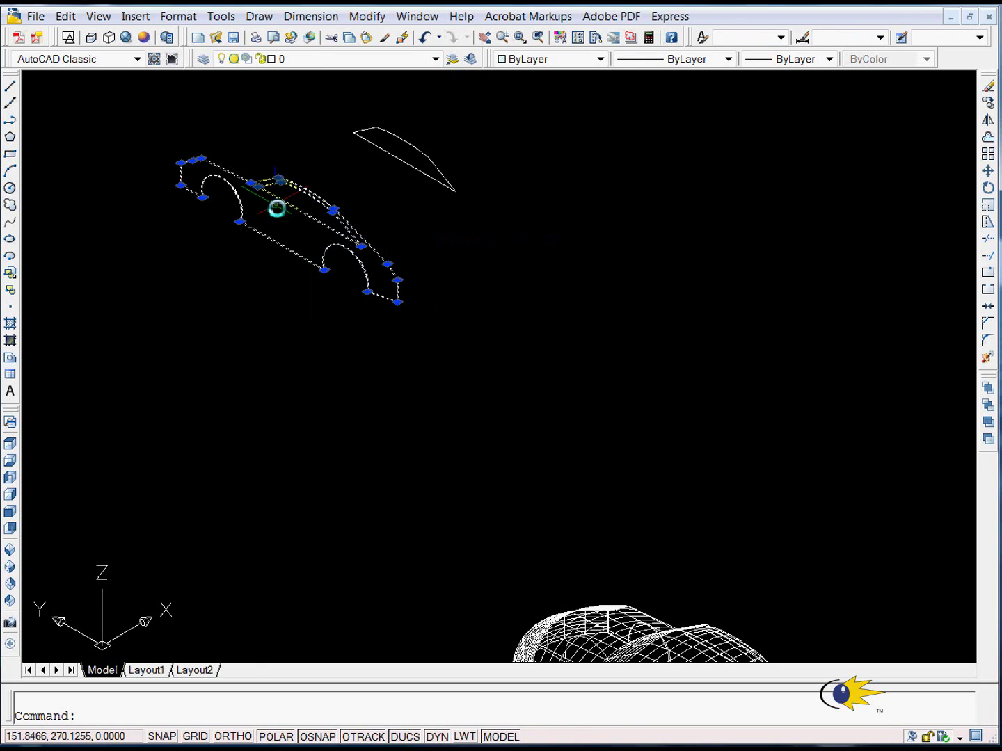
key("Delete")
left_click(298, 277)
left_click(158, 127)
key("Delete")
Convert all the edges of the window outline into one region
scroll(403, 139, "up", 5)
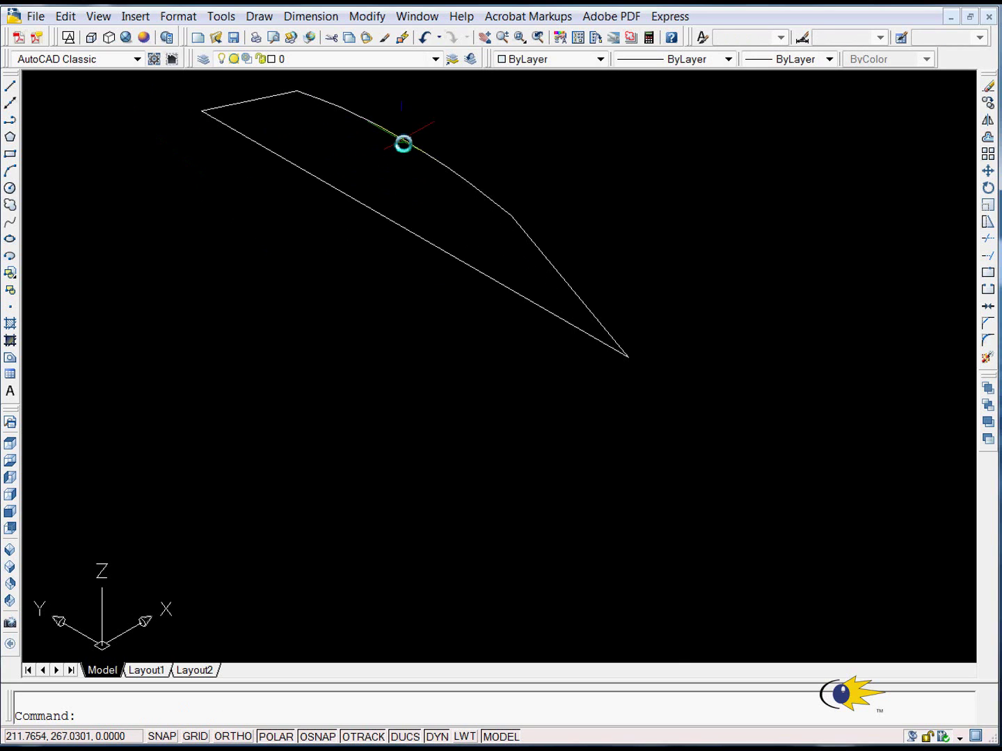
scroll(401, 108, "up", 2)
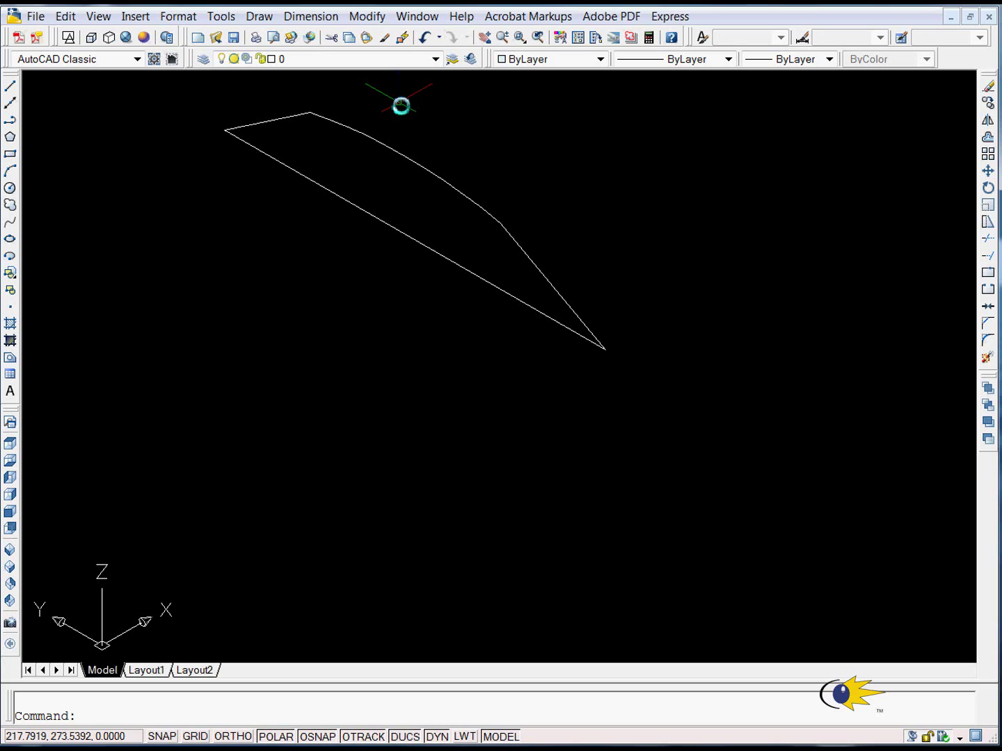
type("reg")
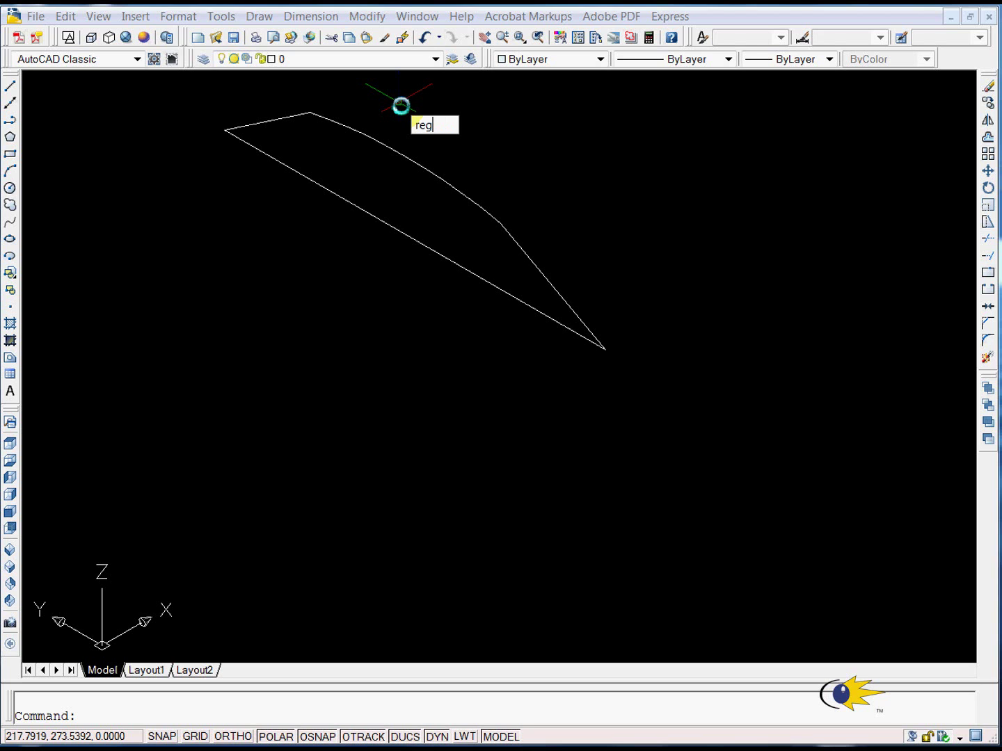
type("ion")
key("Return")
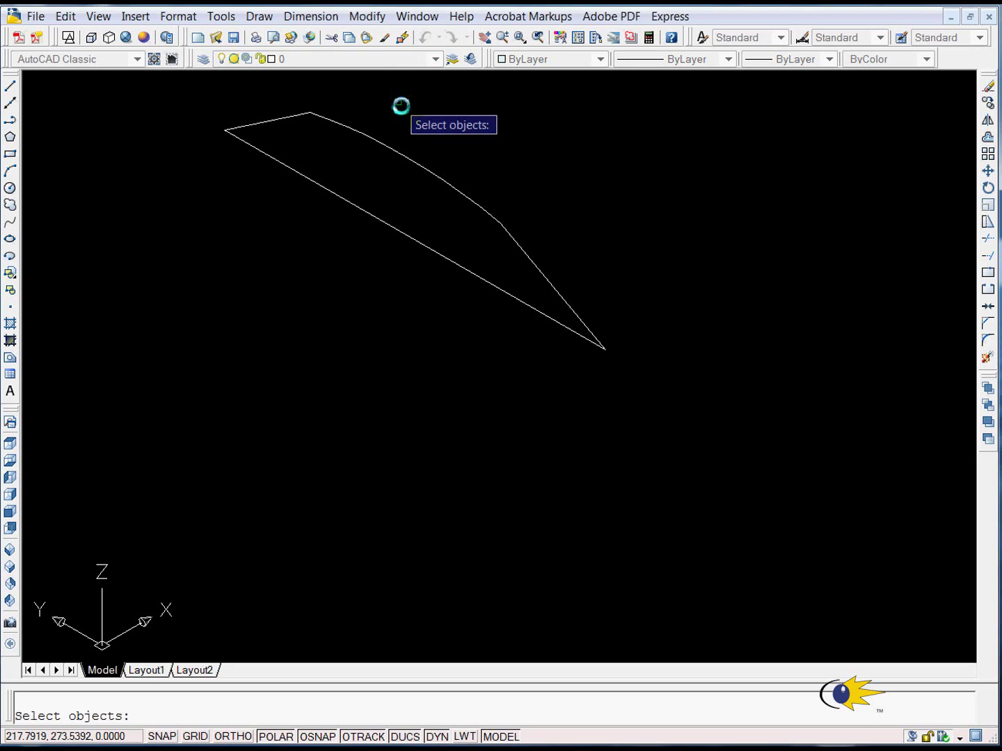
left_click(625, 386)
left_click(210, 97)
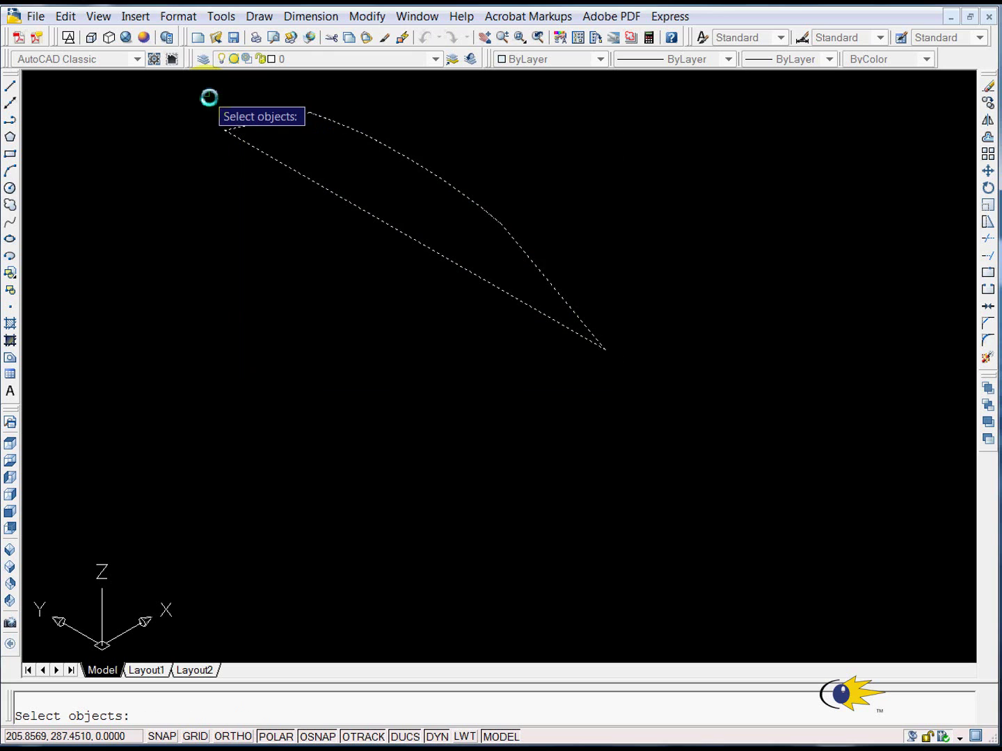
key("Return")
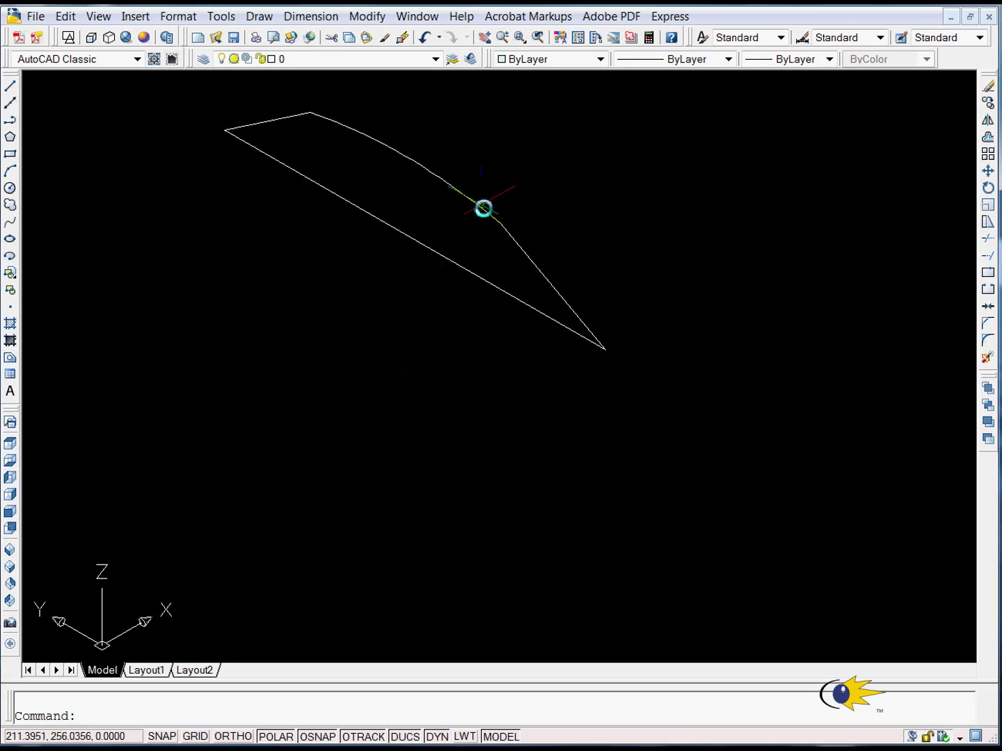
Check that the window outline selects as one object and review the Region command's history in the enlarged command area
left_click(483, 208)
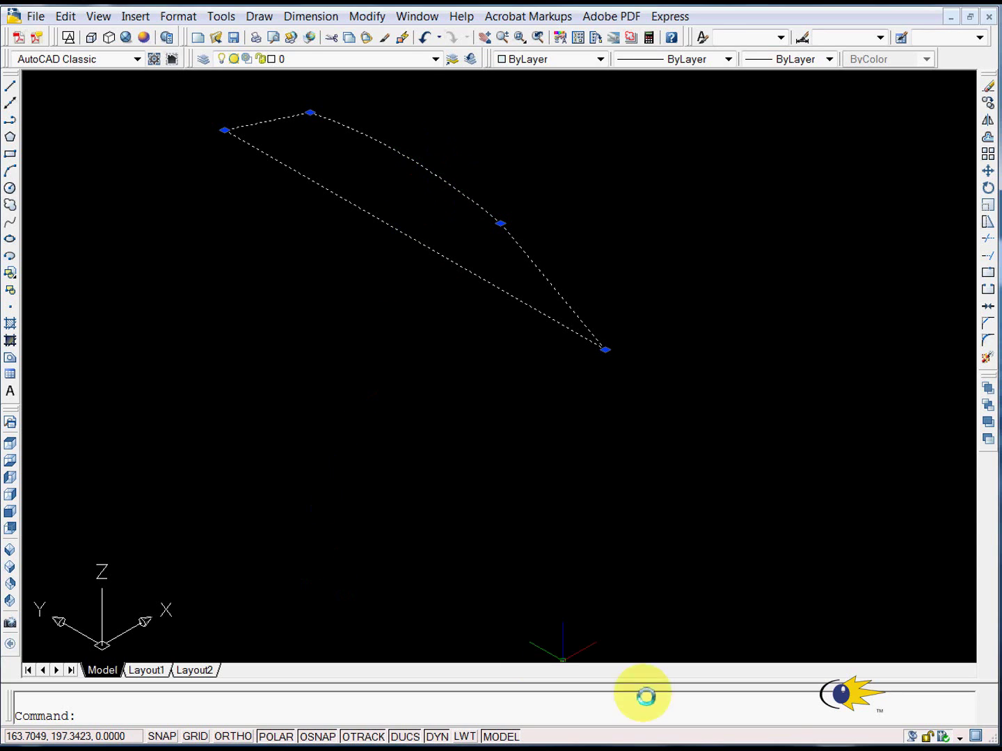
left_click(711, 691)
key("Escape")
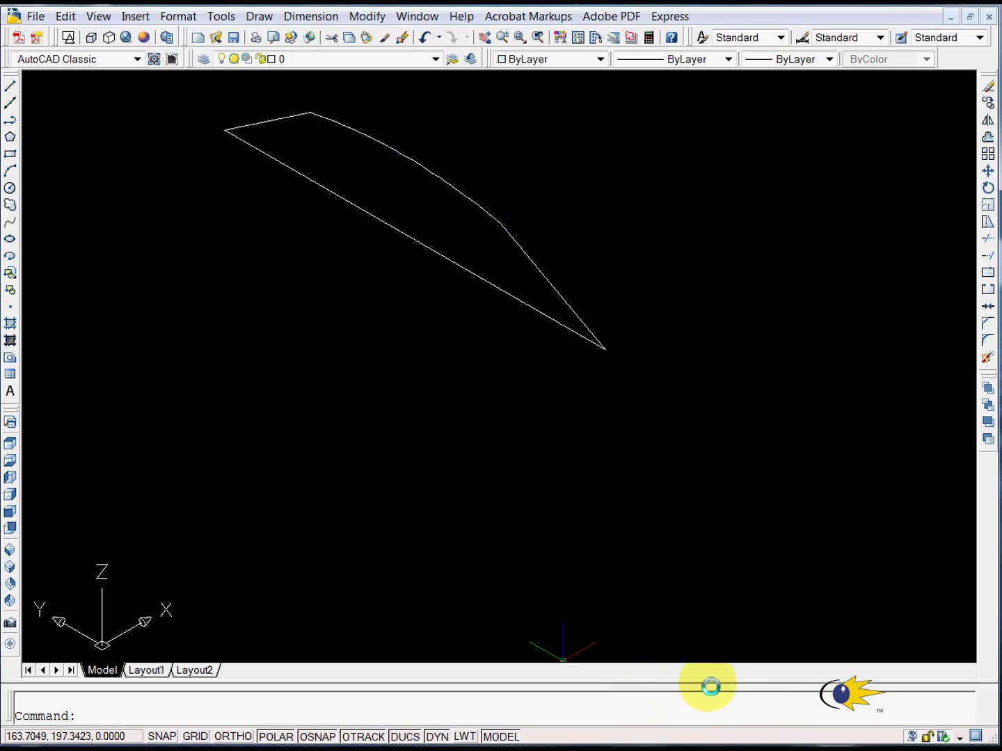
left_click_drag(710, 685, 711, 603)
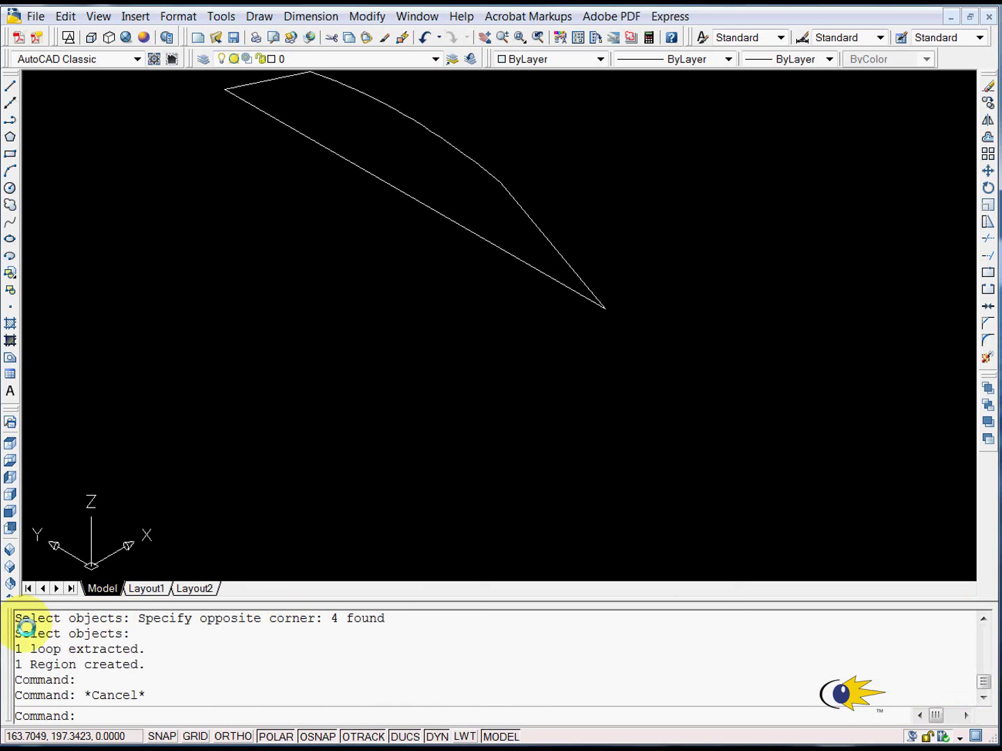
left_click_drag(274, 602, 271, 668)
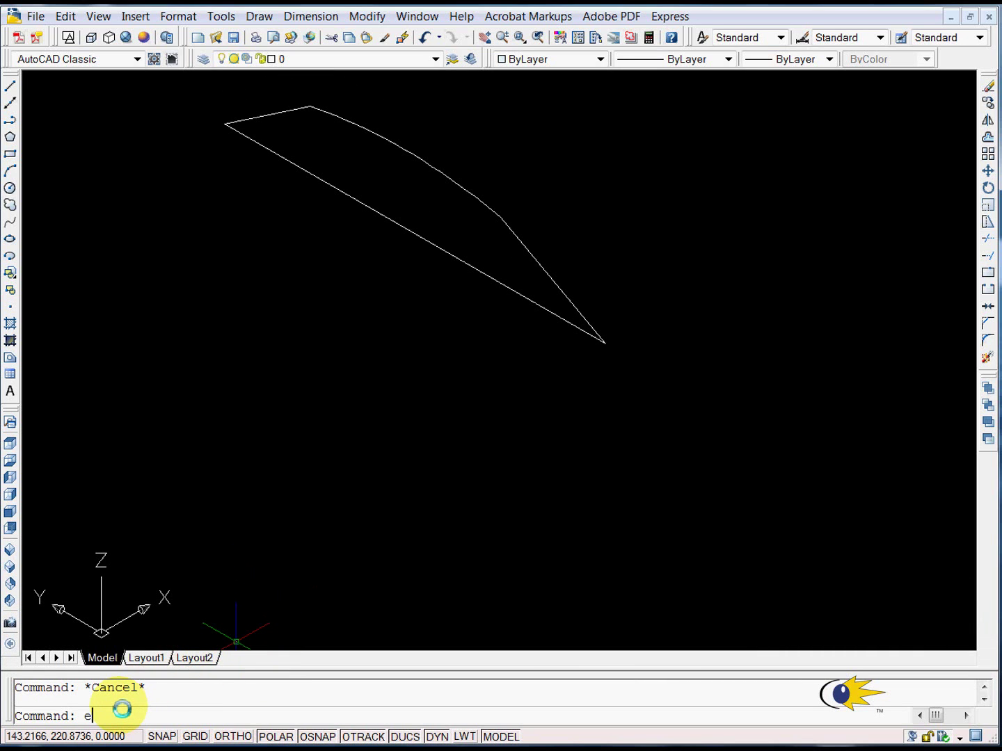
Extrude the window region to a height of 0.25
type("e")
key("Return")
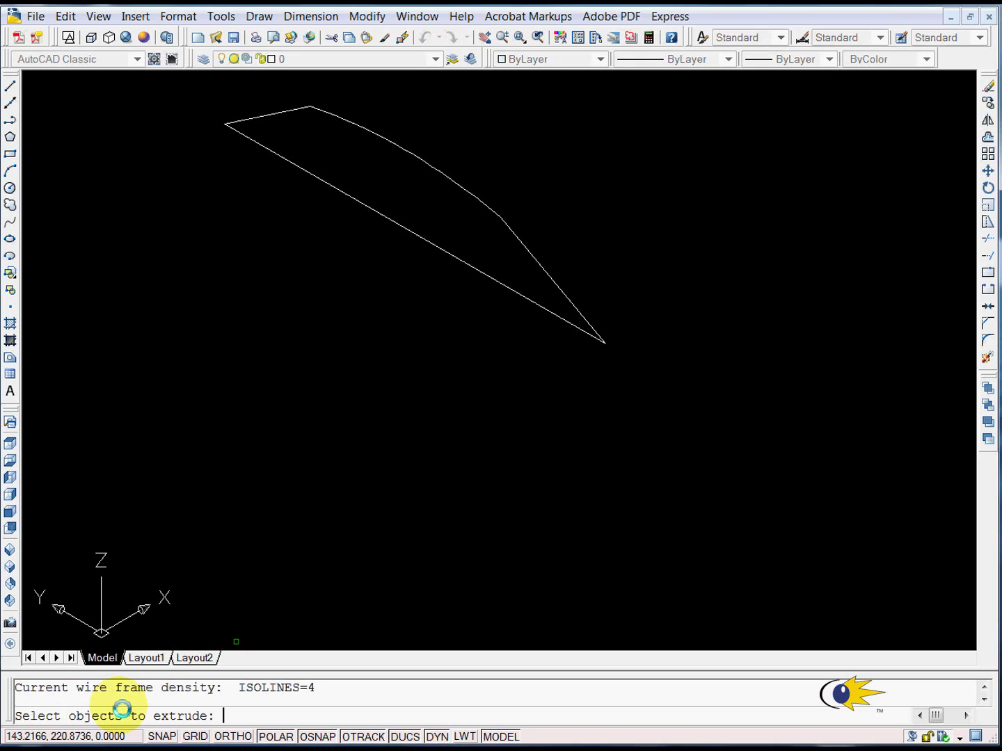
left_click(466, 263)
key("Return")
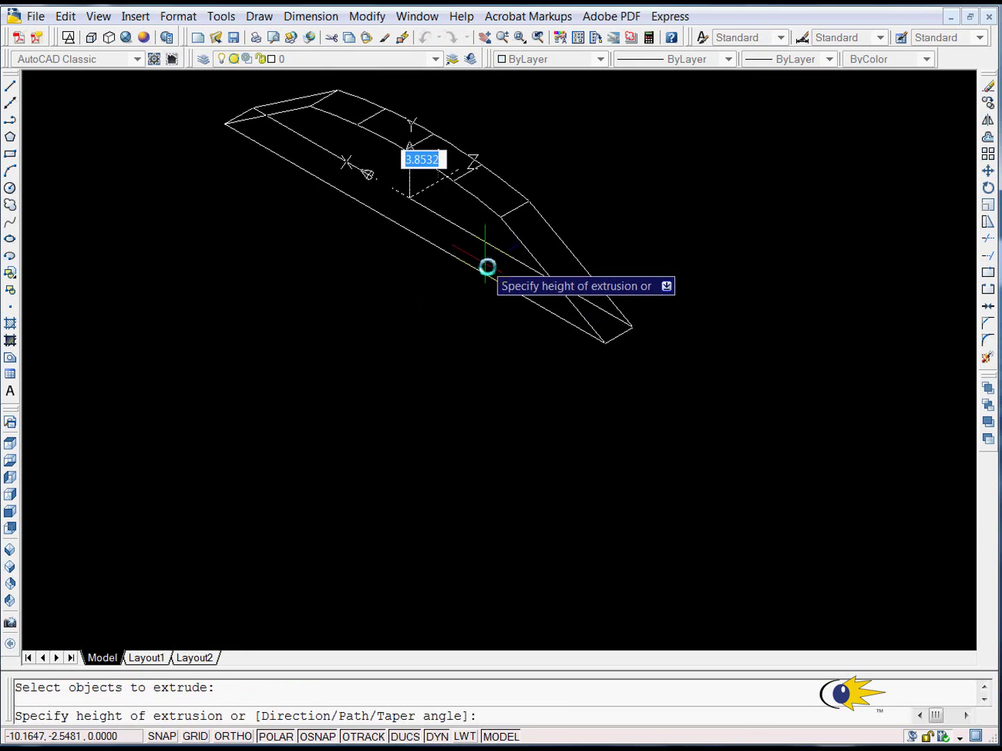
type(".2")
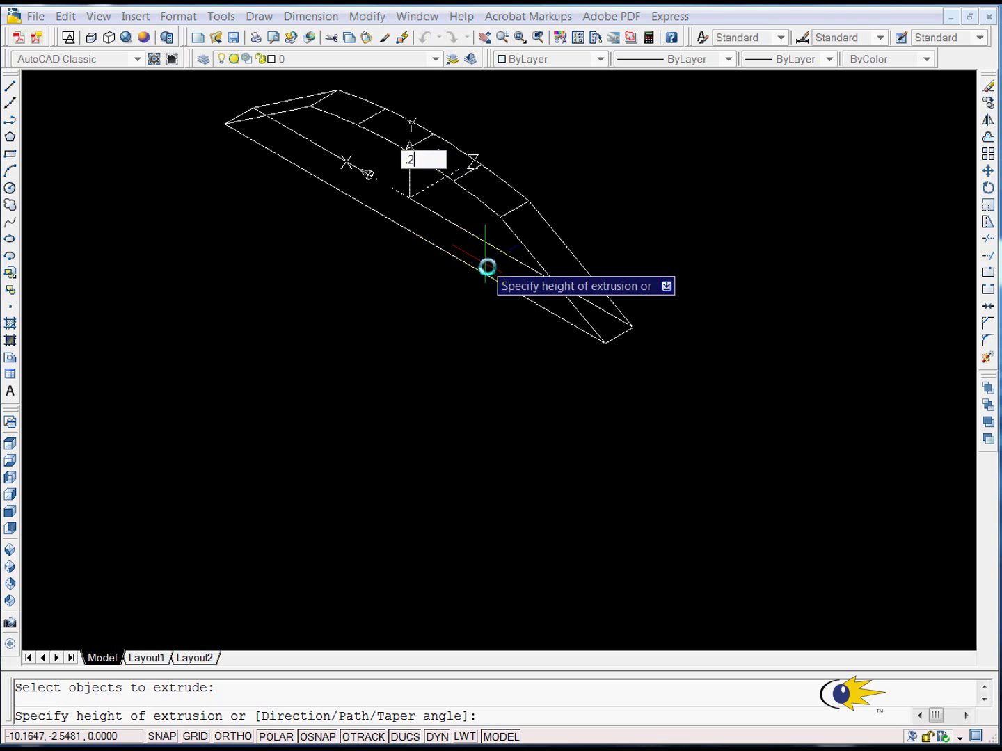
type("5")
key("Return")
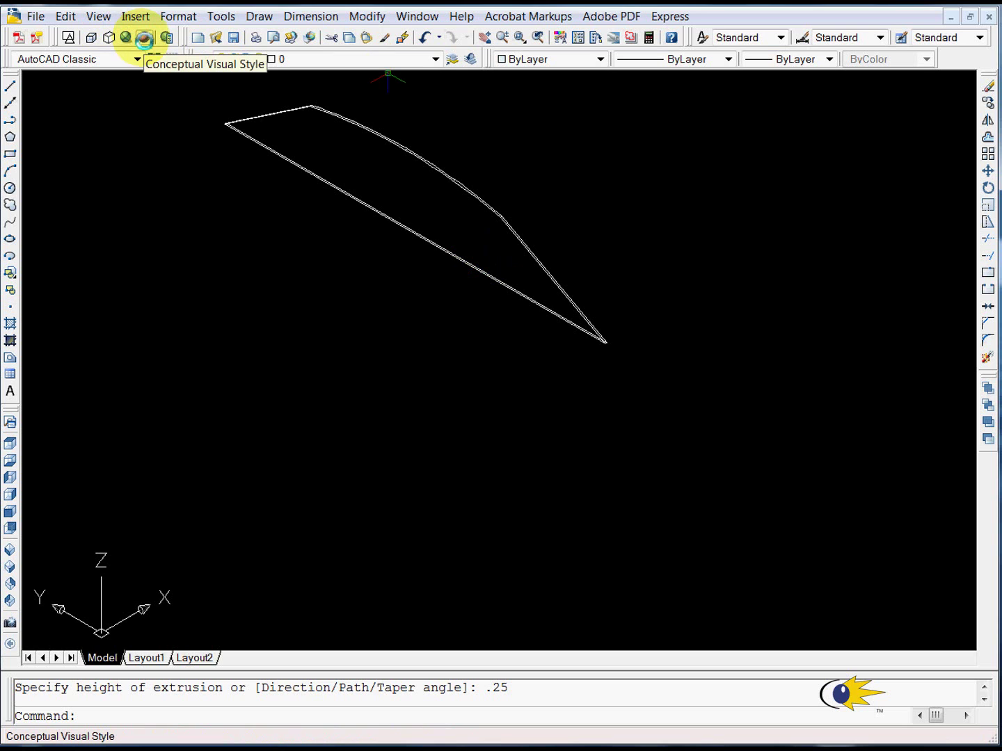
Apply the Conceptual visual style and move the extruded window down beside the car's side panel
left_click(146, 39)
middle_click_drag(331, 188, 348, 189, "shift")
scroll(345, 189, "down", 8)
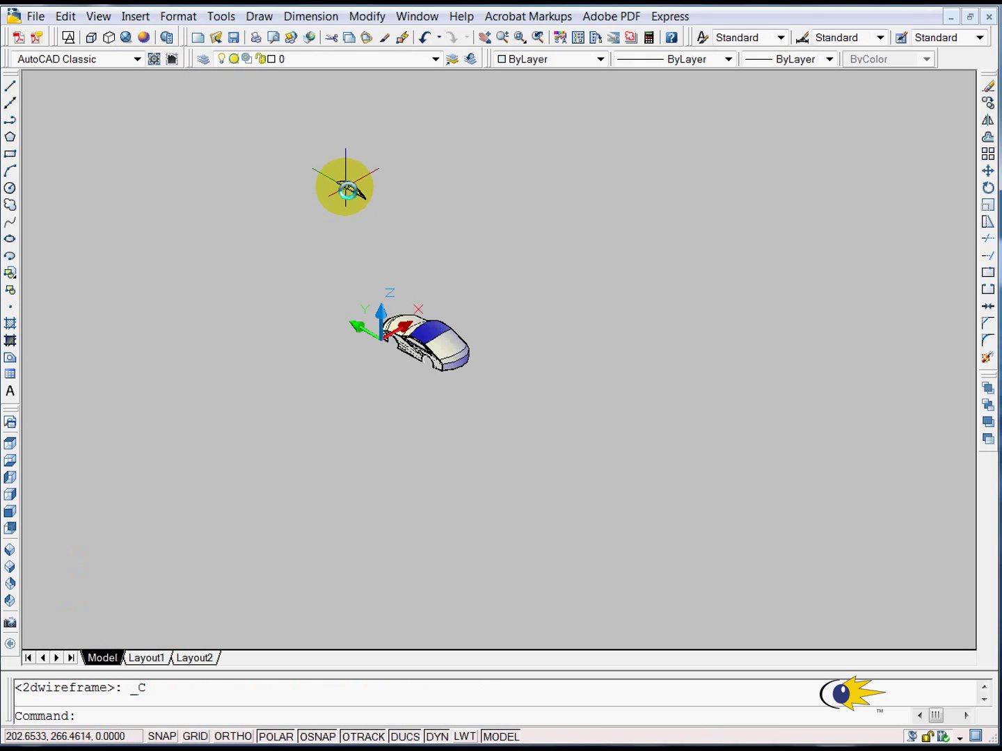
scroll(346, 189, "up", 2)
scroll(345, 189, "up", 2)
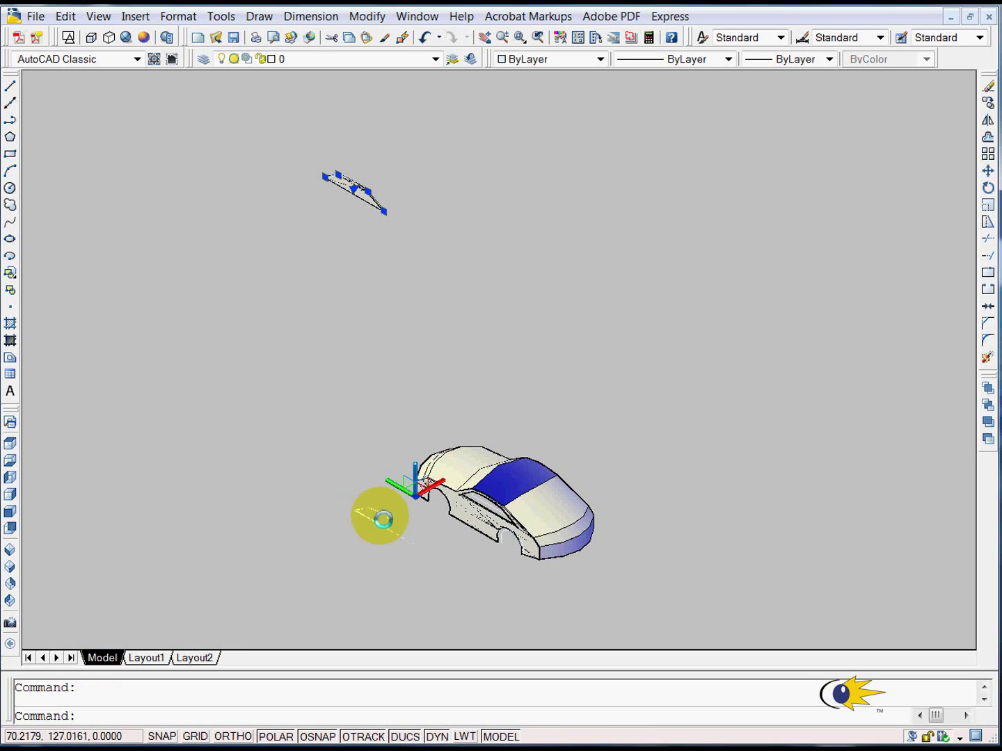
left_click(383, 520)
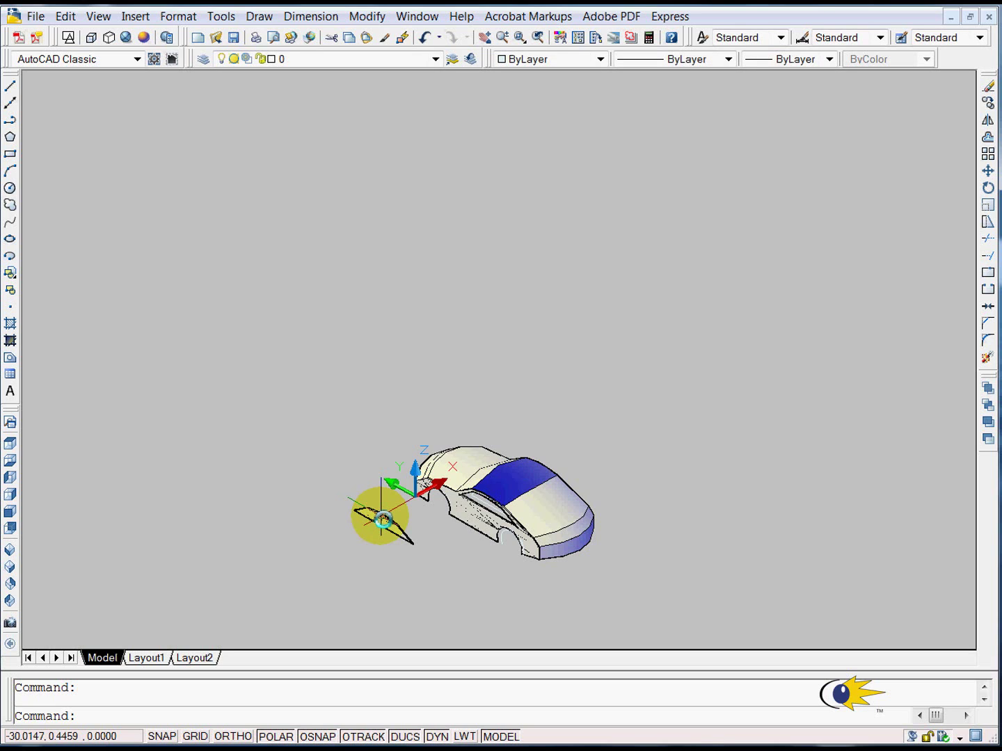
scroll(382, 520, "up", 2)
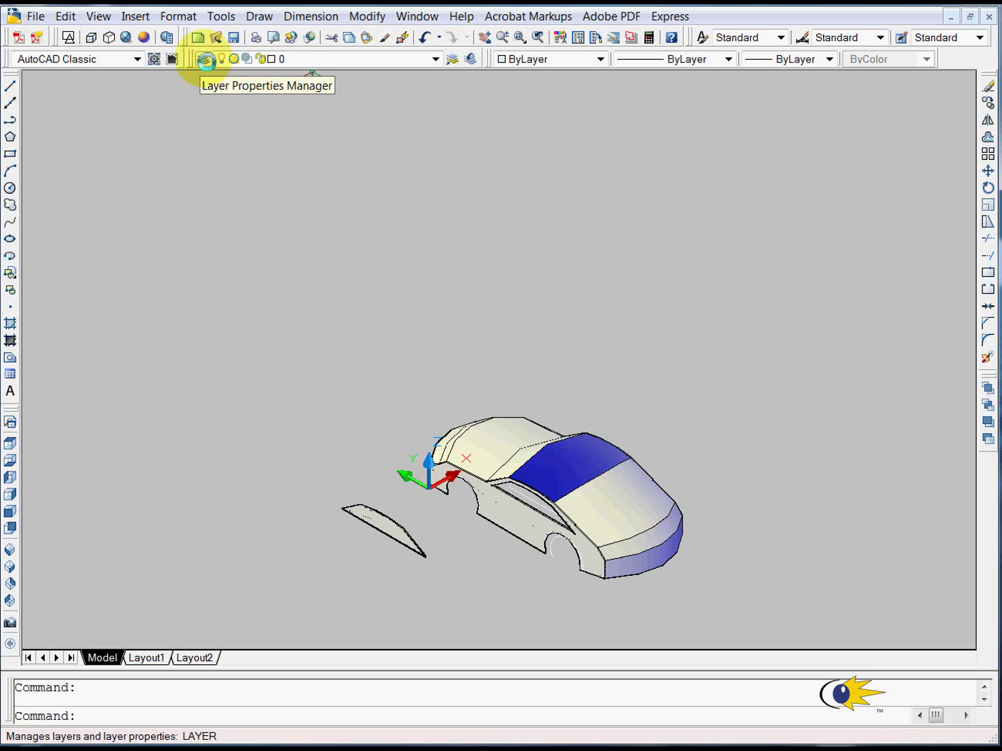
right_click(234, 38)
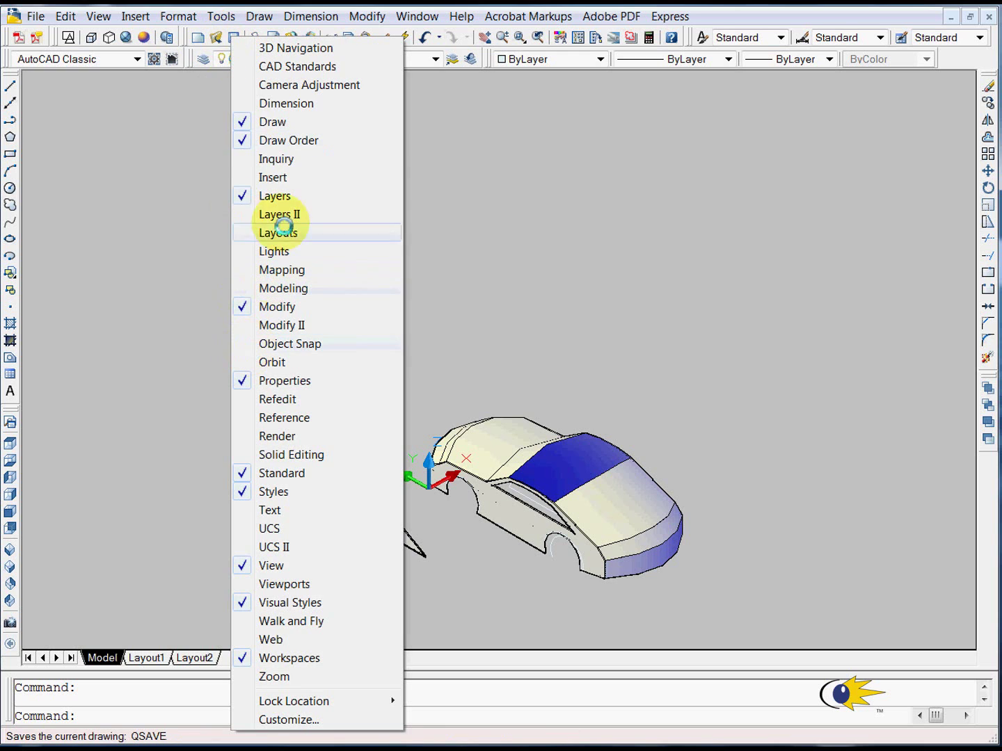
left_click(206, 169)
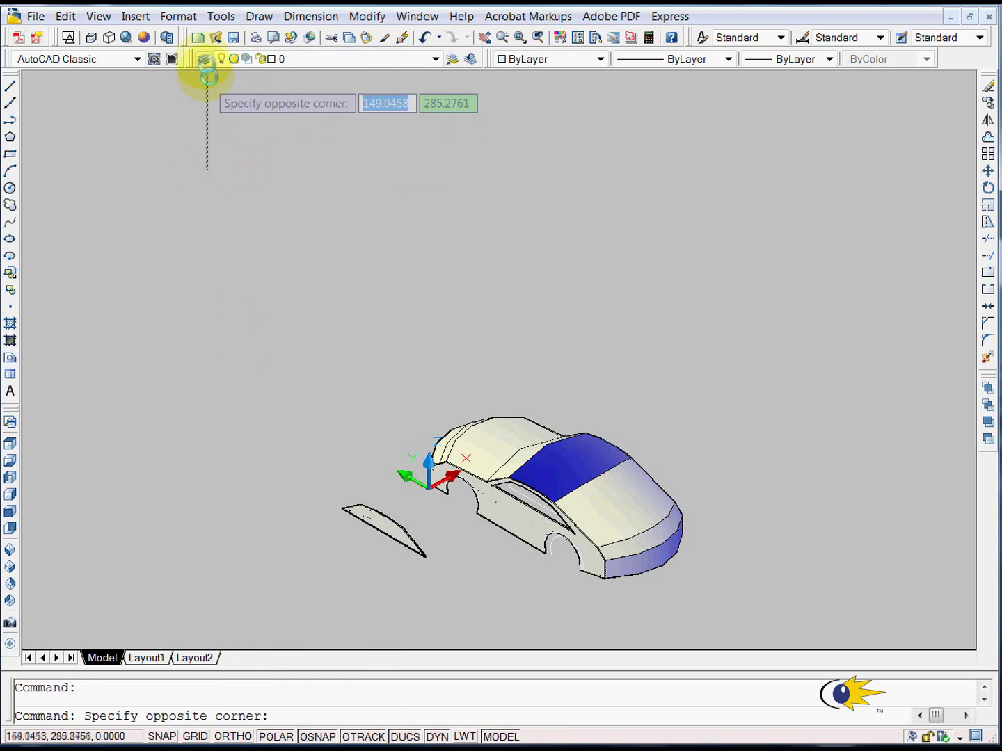
left_click(203, 73)
Create a new layer named window in the Layer Properties Manager
left_click(204, 59)
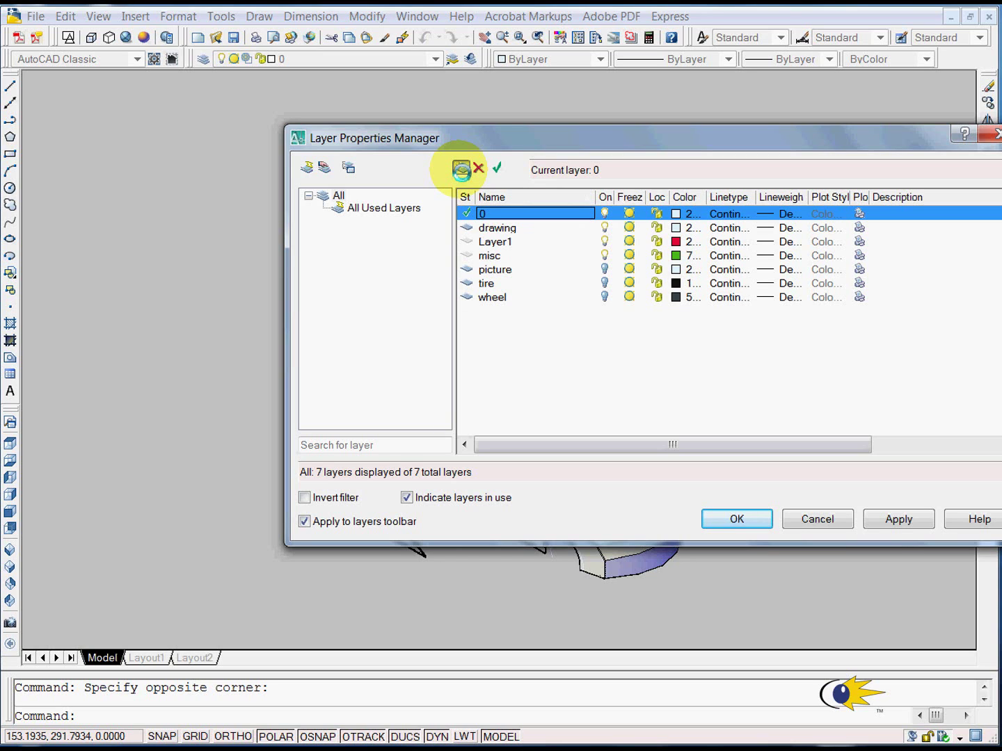
left_click(461, 169)
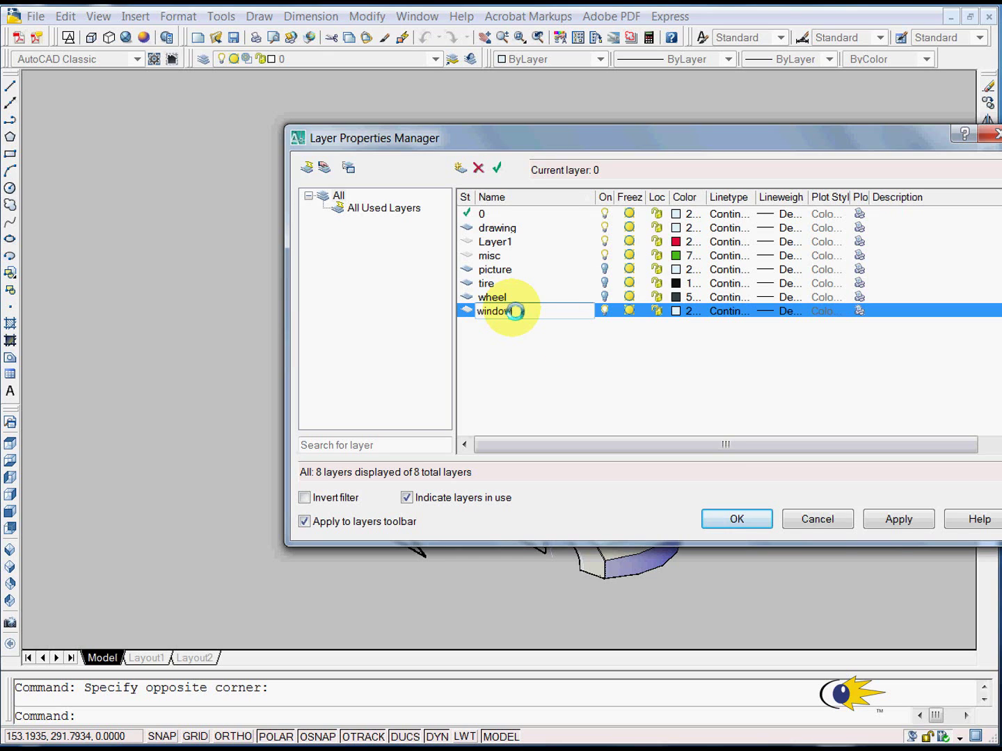
type("window")
left_click(735, 516)
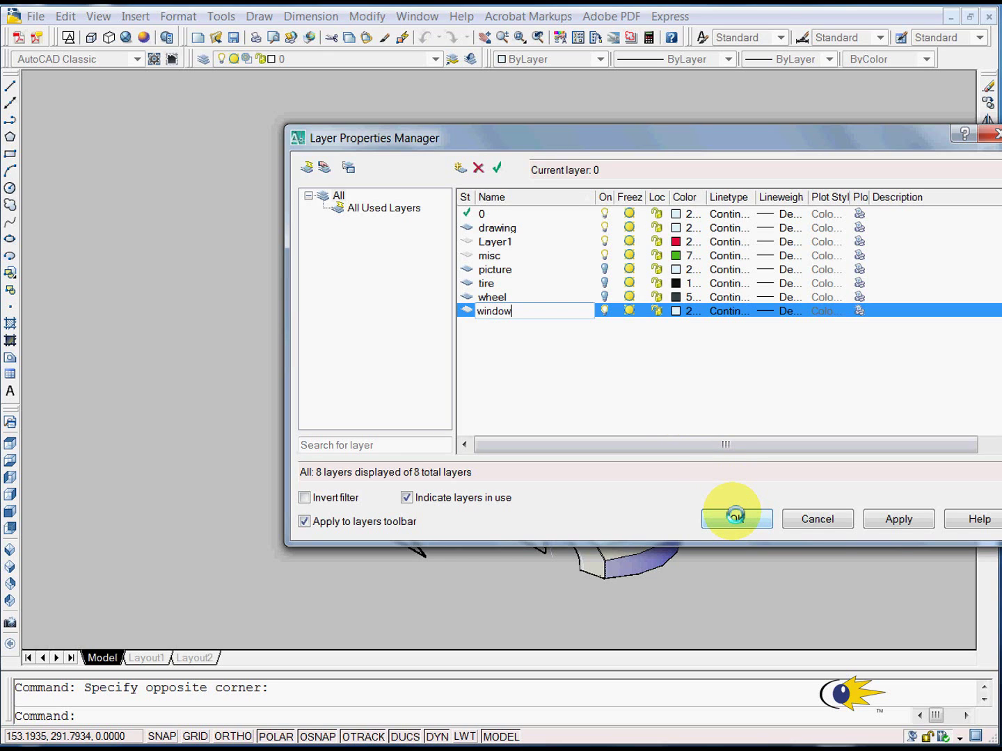
Give the window layer a cyan true color with hue 177 and saturation 81, and accept the layer settings
left_click(676, 311)
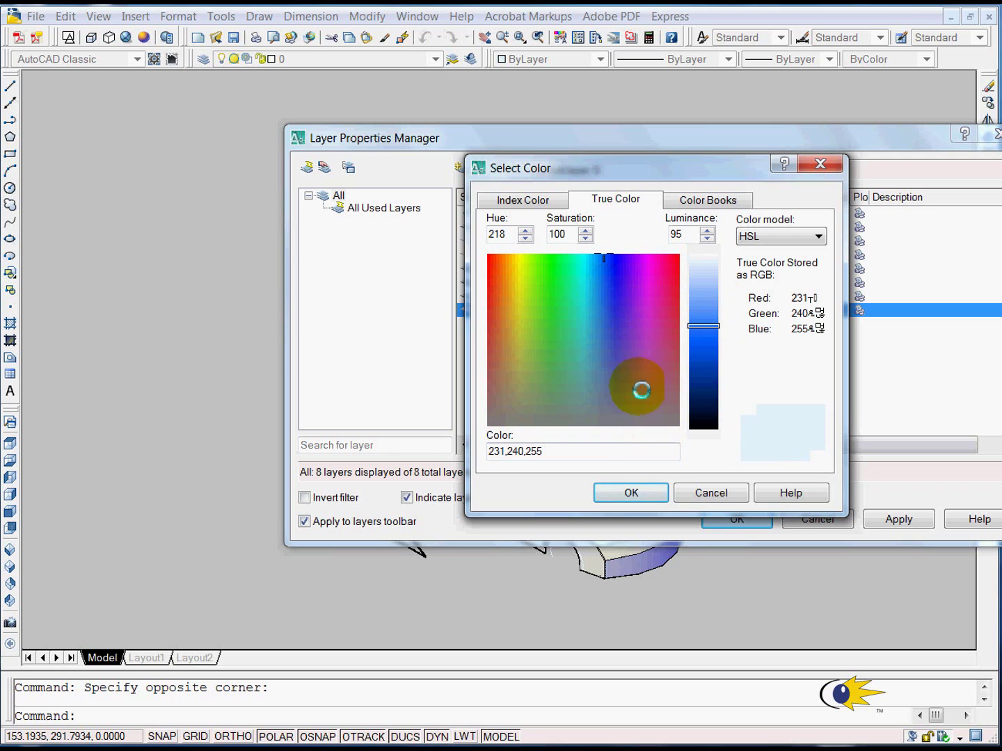
left_click(647, 489)
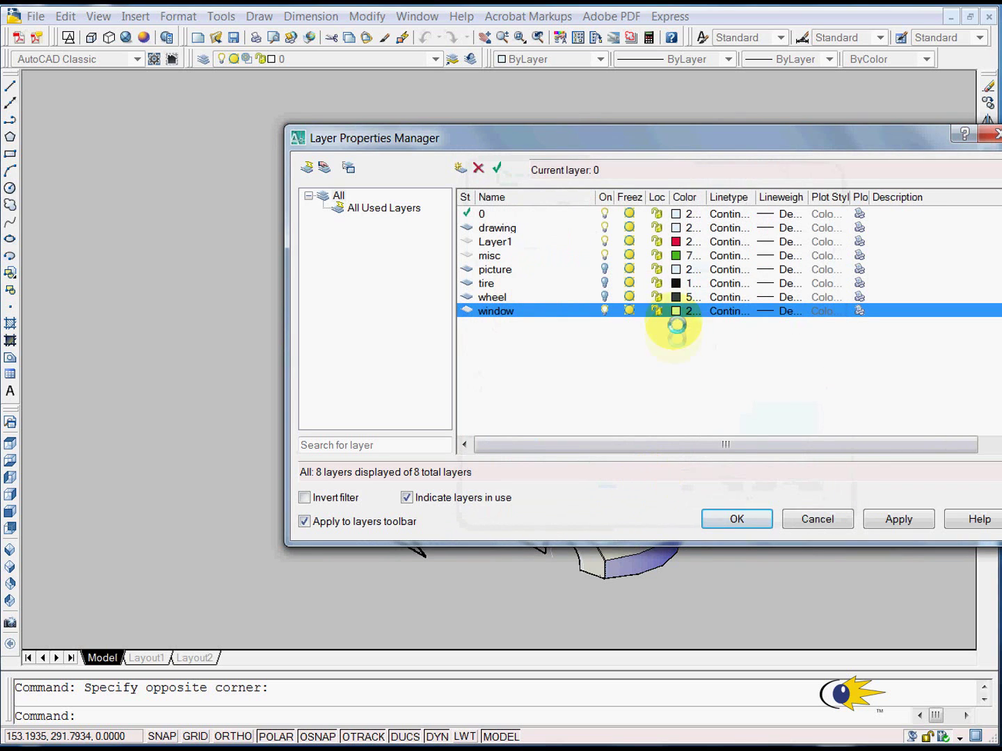
left_click(676, 311)
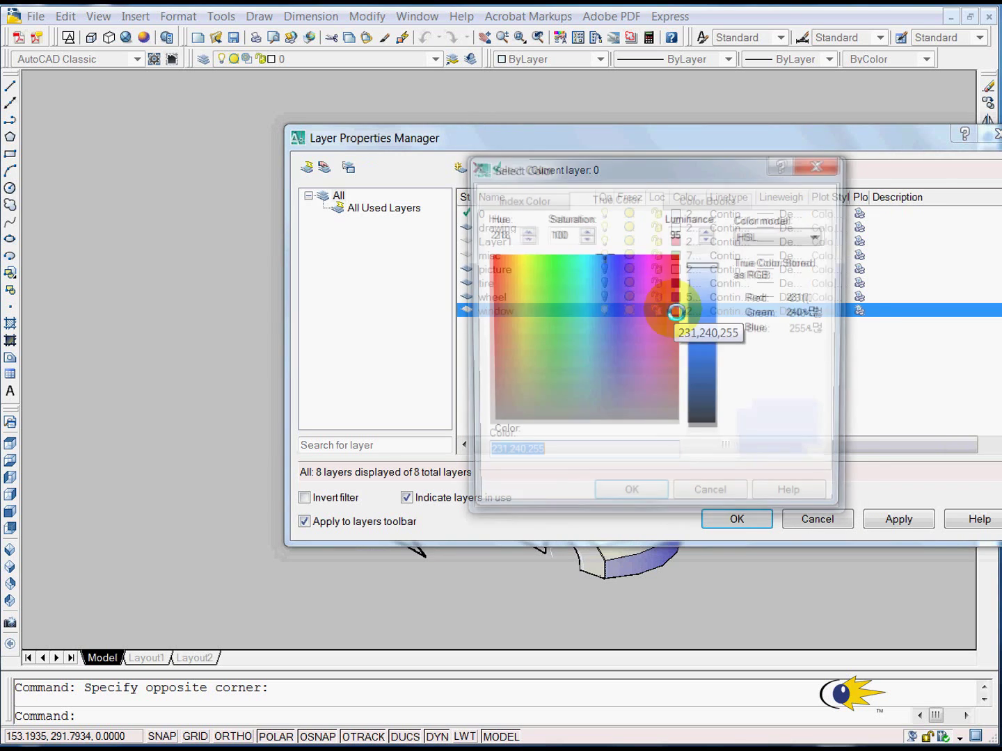
left_click(583, 286)
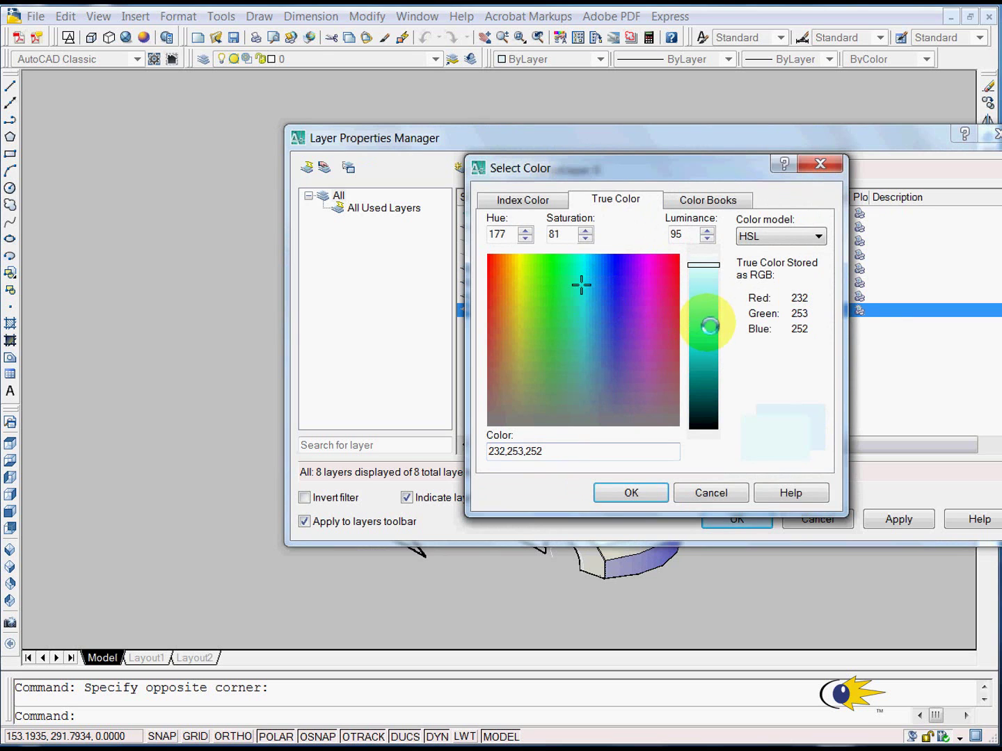
left_click_drag(710, 325, 704, 336)
left_click(642, 497)
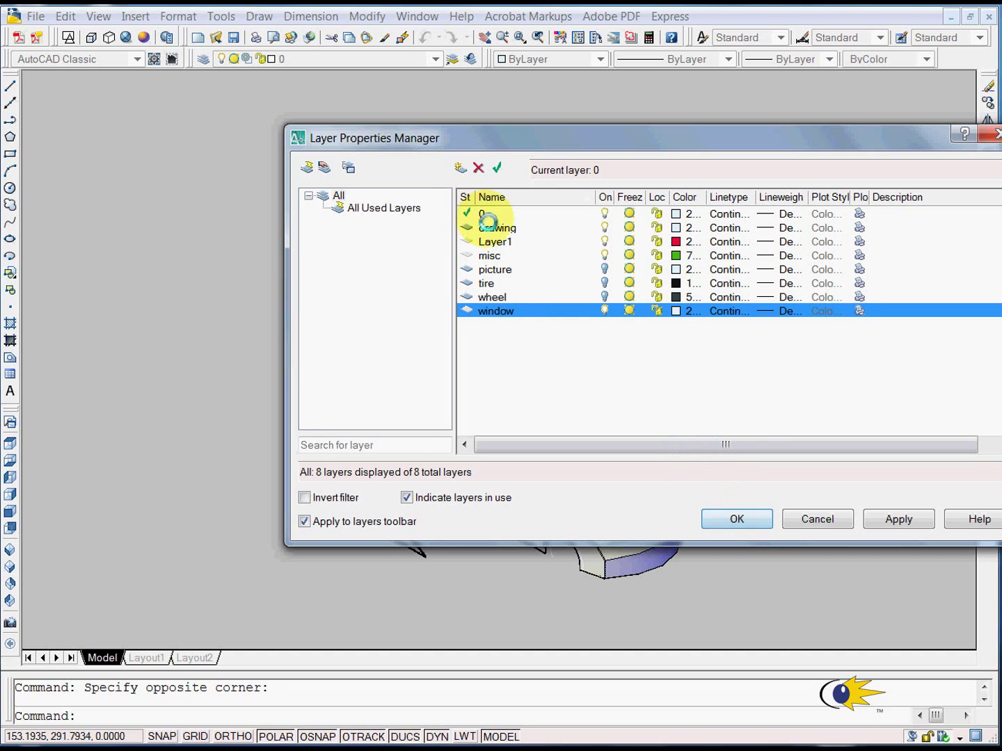
left_click(735, 518)
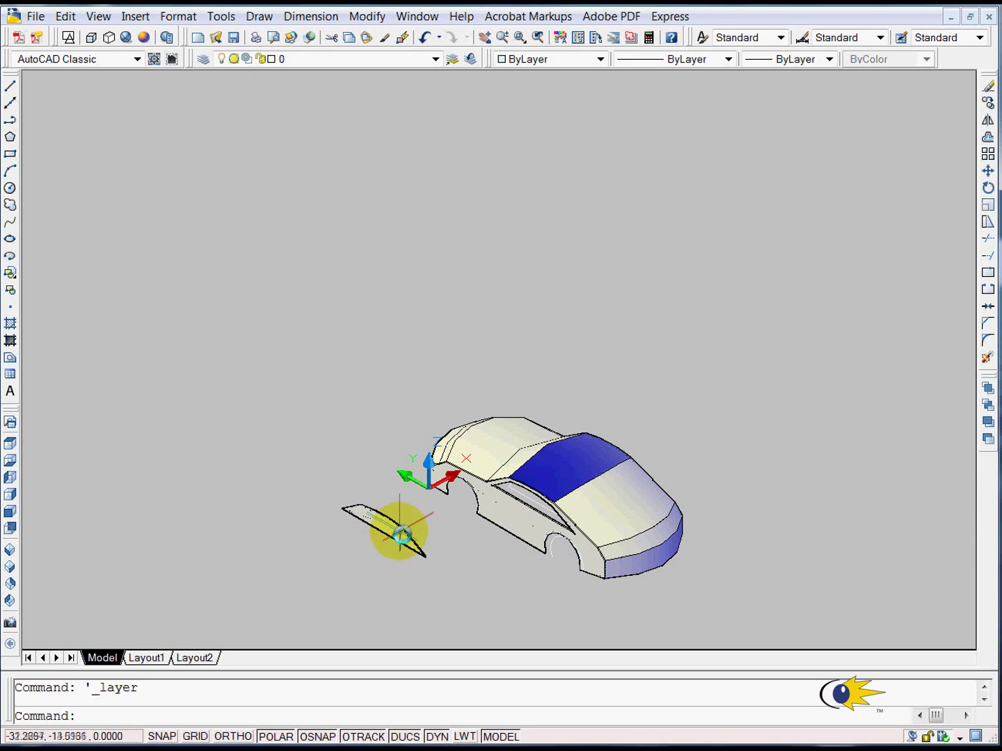
Assign the extruded window solid to the window layer
left_click(402, 536)
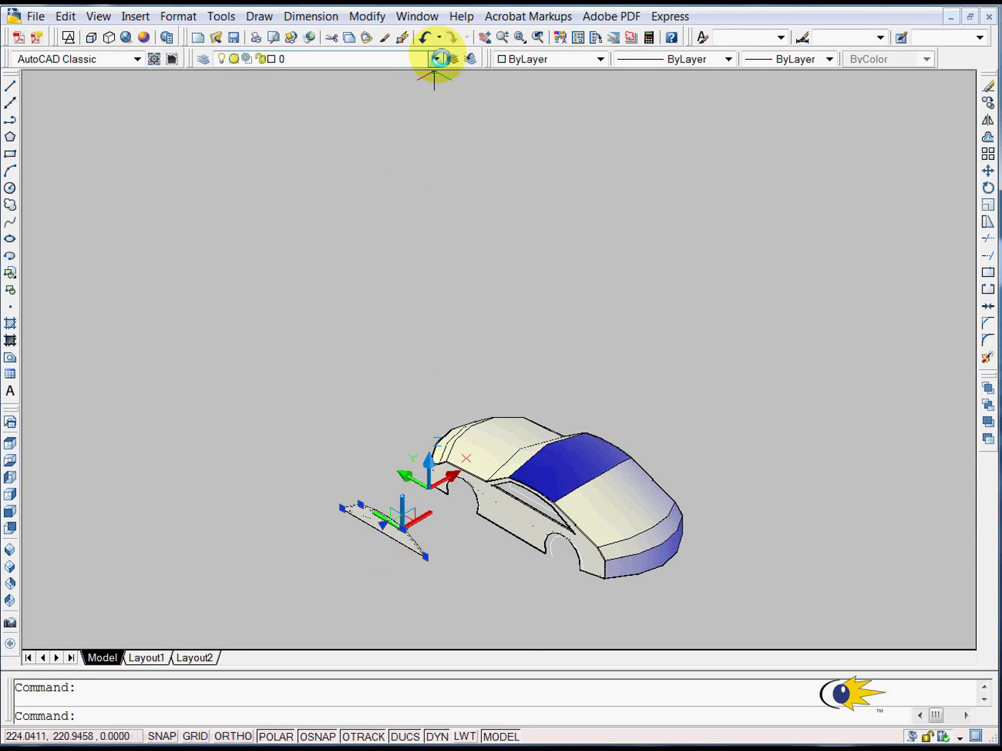
left_click(439, 58)
left_click(380, 164)
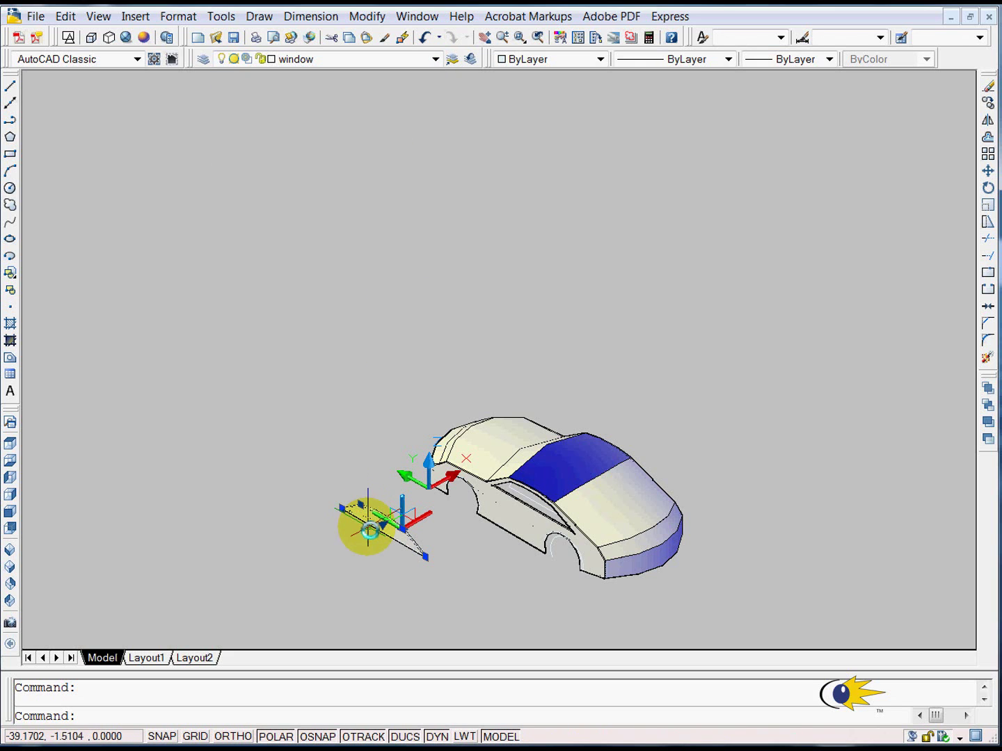
Set the extruded window solid's color property to Cyan
right_click(367, 527)
left_click(411, 516)
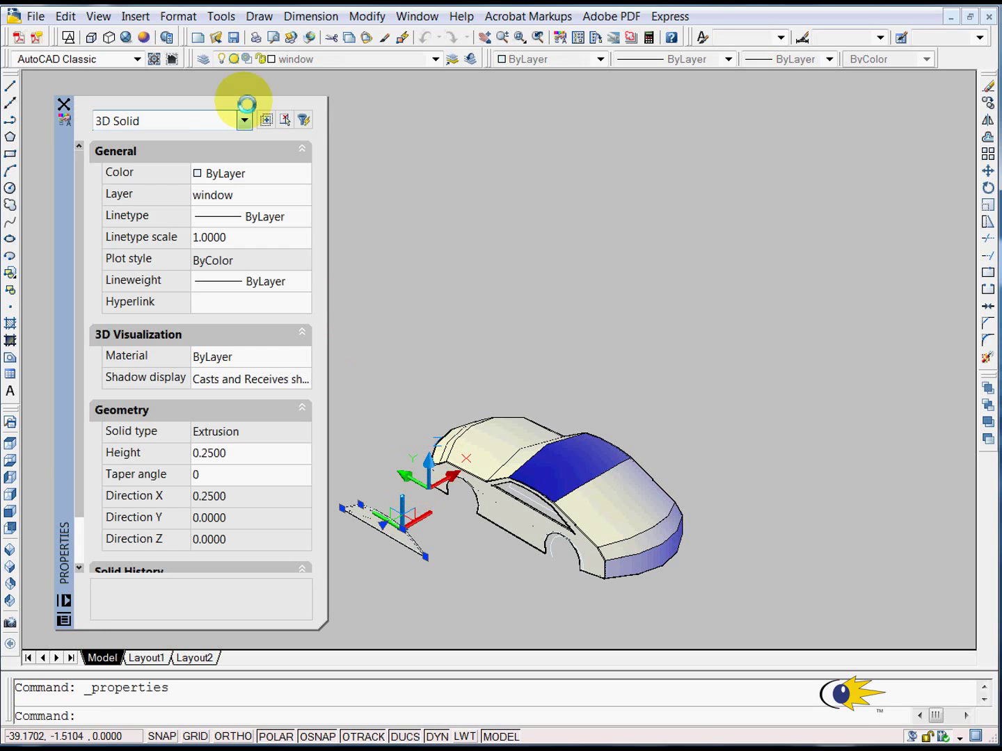
left_click(263, 174)
left_click(304, 174)
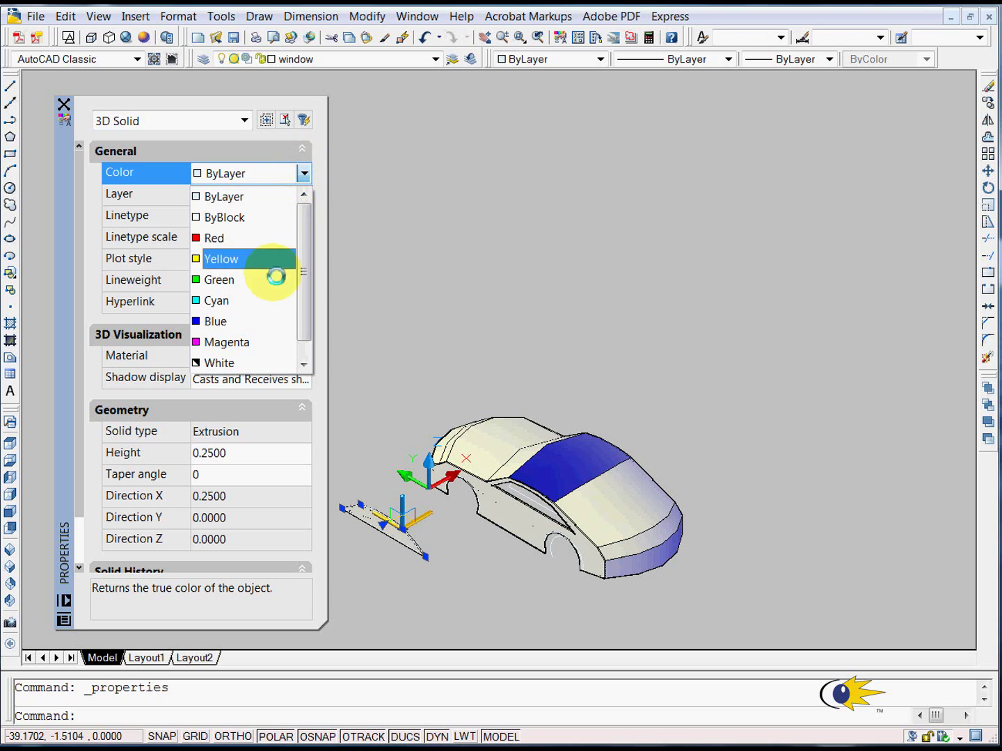
left_click(268, 301)
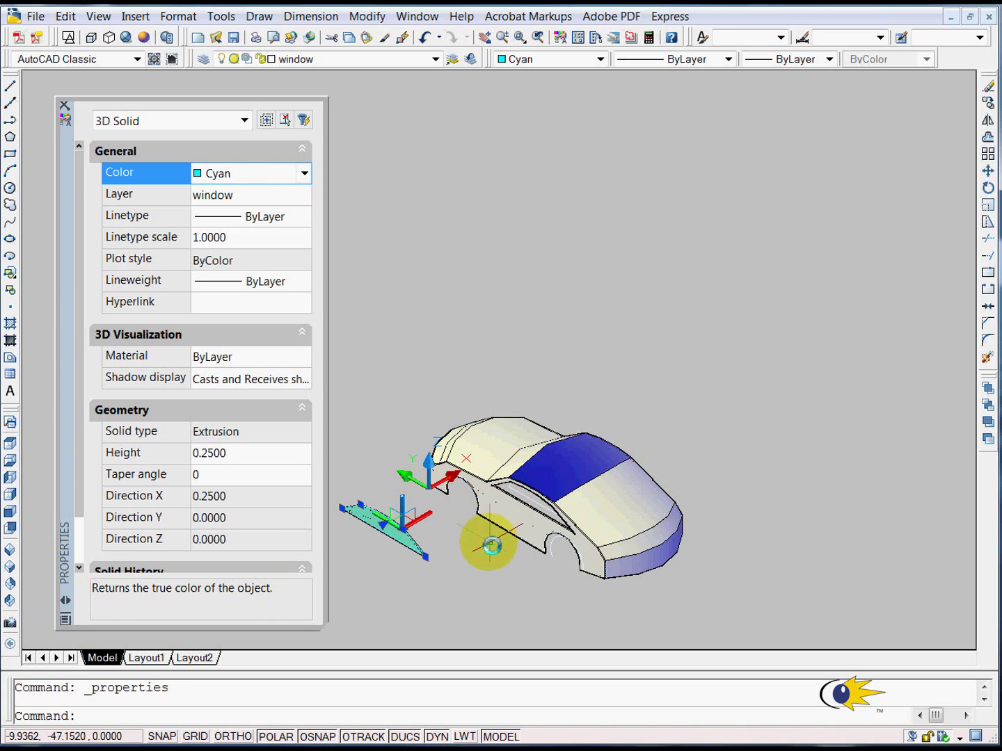
key("Escape")
Assign the loft surface strip adjoining the blue panel to the window layer and set its color to Cyan
left_click(496, 472)
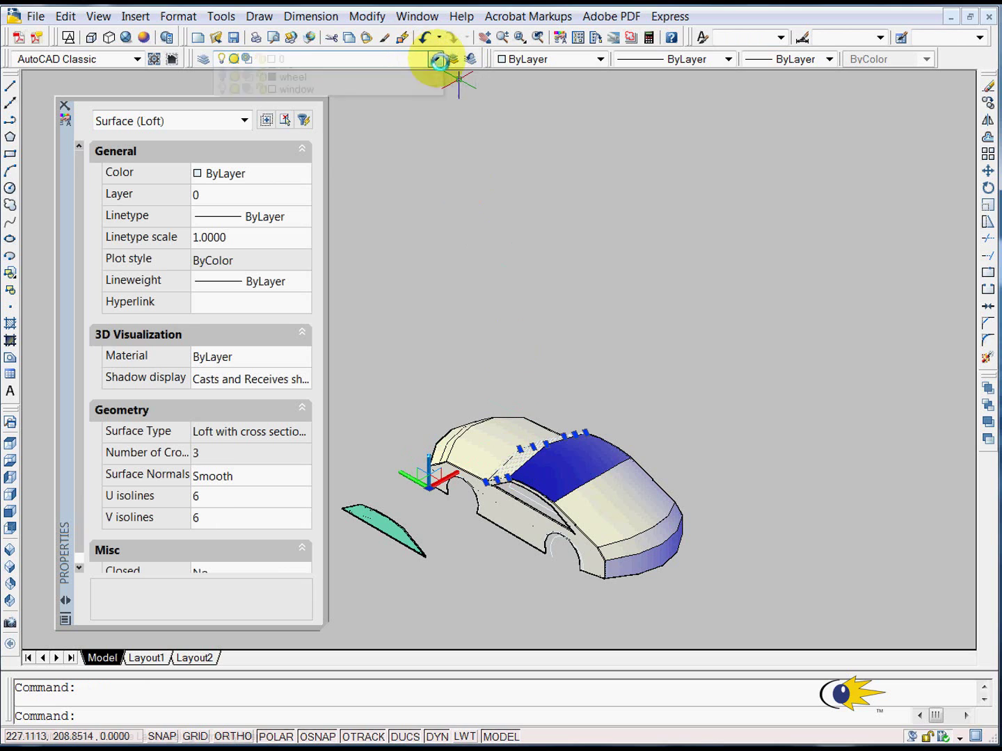
left_click(435, 59)
left_click(380, 160)
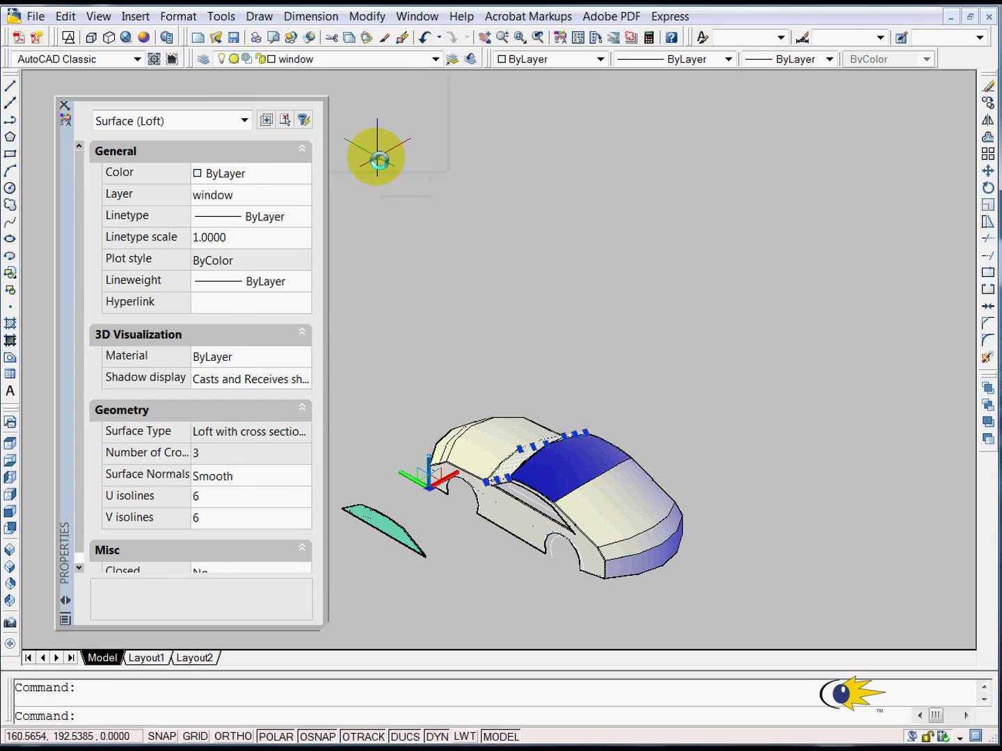
left_click(269, 175)
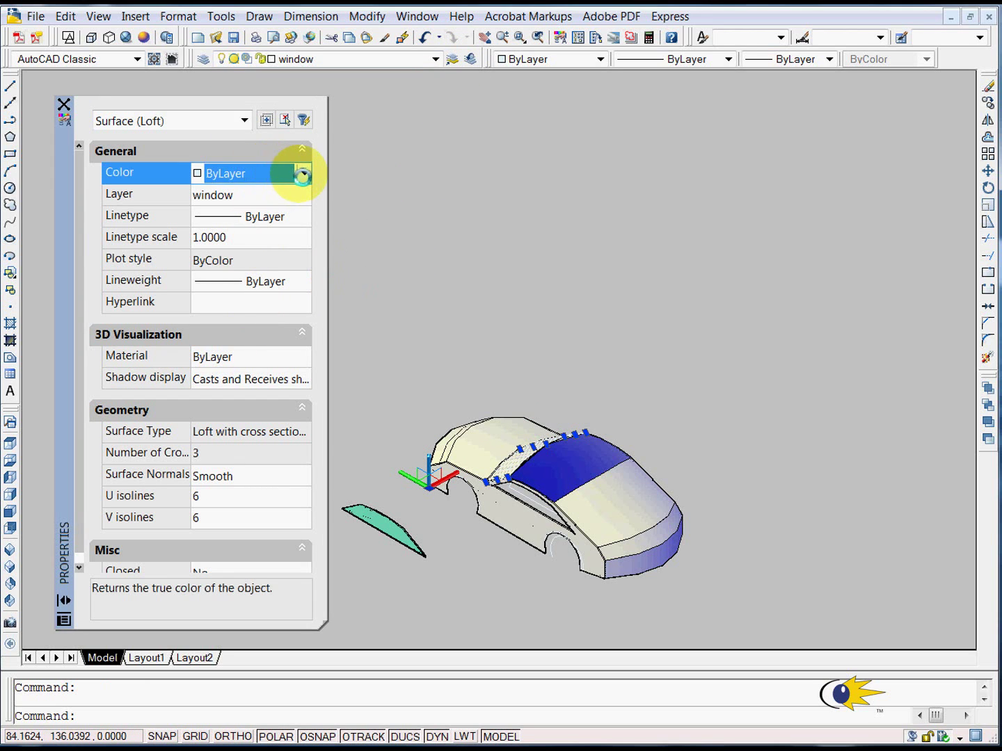
left_click(304, 173)
left_click(241, 300)
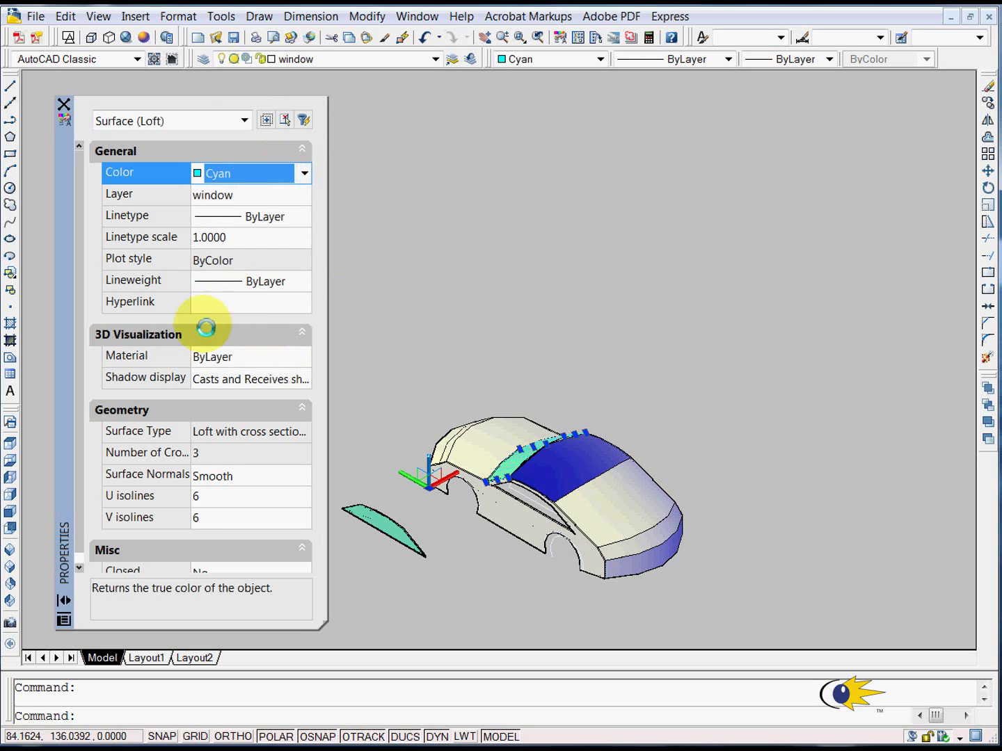
left_click(68, 600)
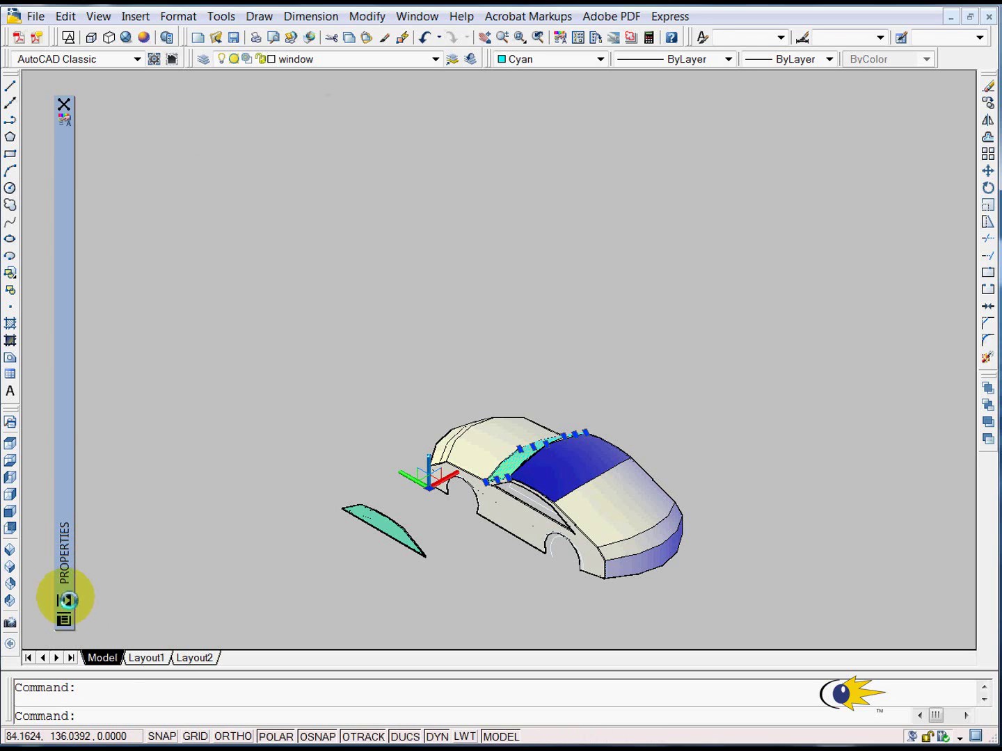
key("Escape")
Copy the cyan side window solid and paste a duplicate beside the car
scroll(437, 550, "up", 1)
scroll(437, 550, "up", 1)
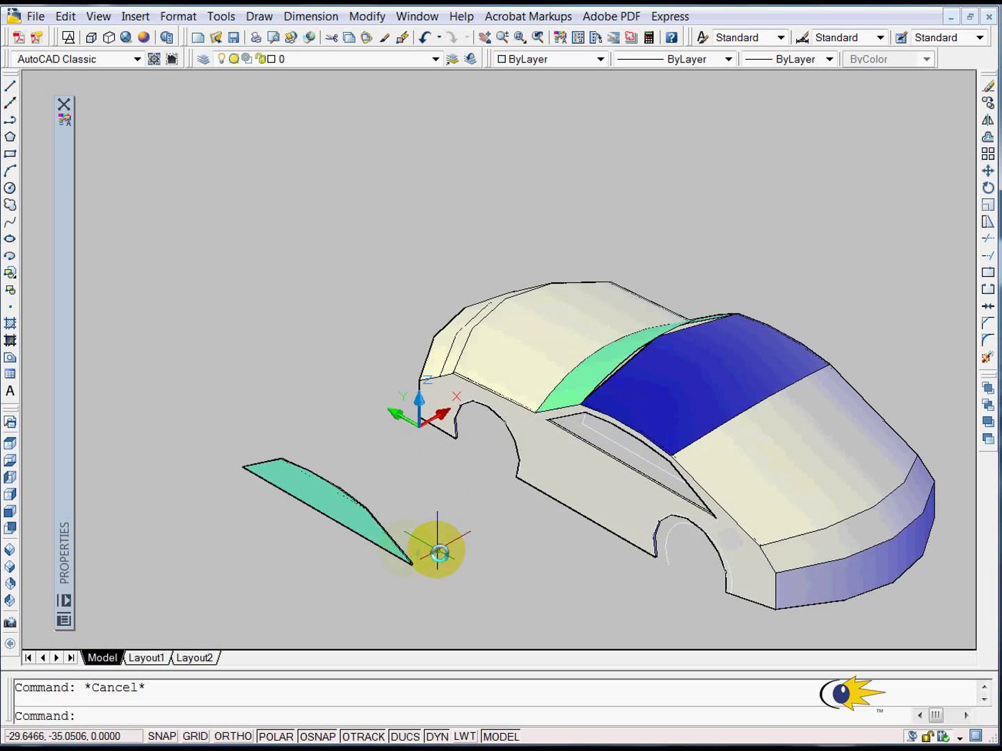
left_click(380, 525)
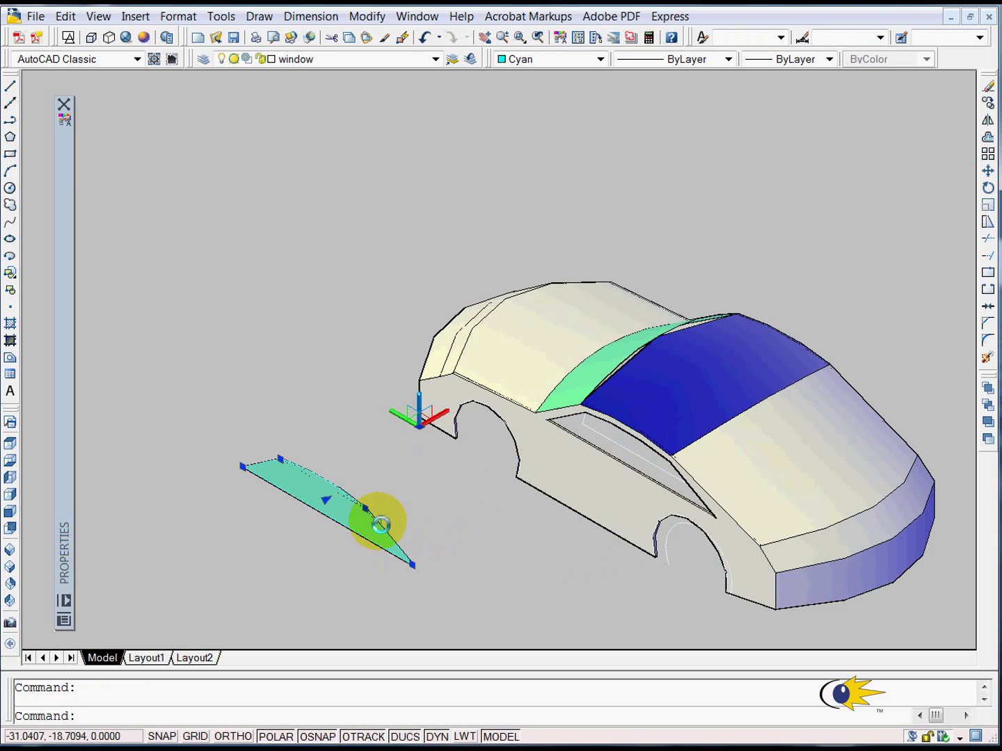
right_click(380, 524)
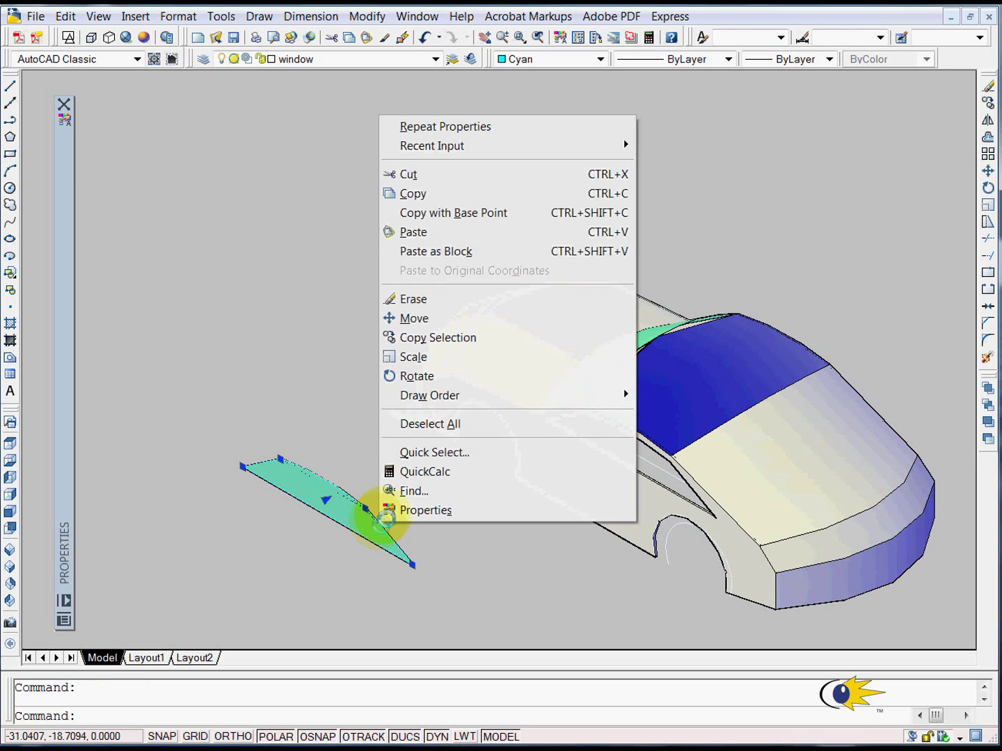
left_click(438, 194)
right_click(420, 233)
left_click(428, 348)
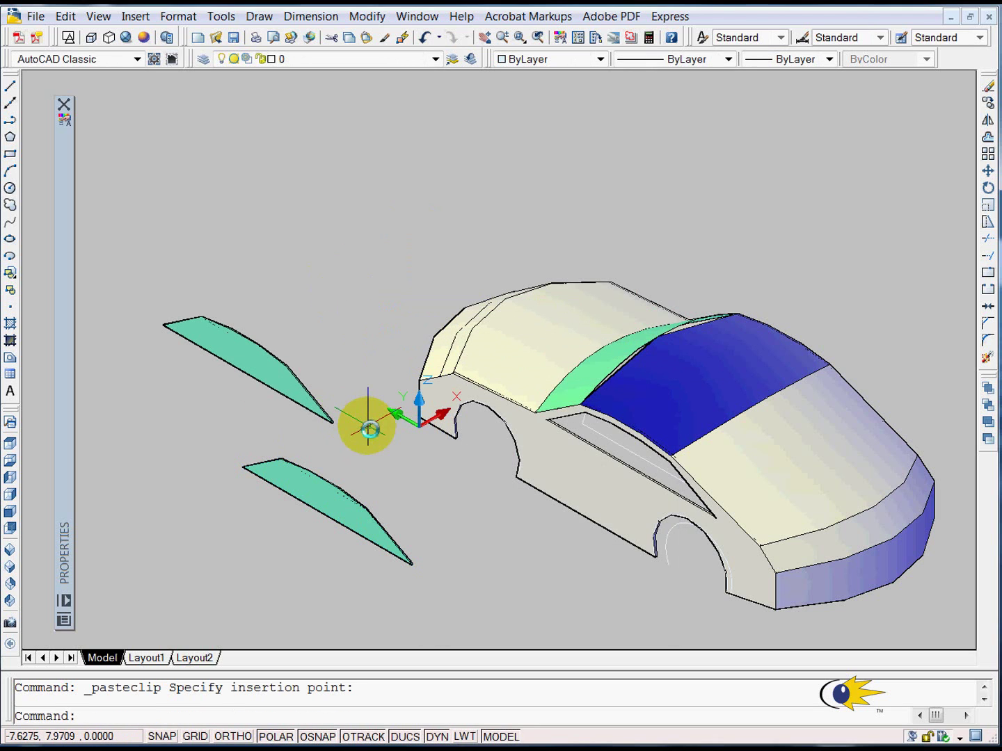
Move the original window solid into the near side panel's opening, aligning its pointed lower corner endpoint with the opening's matching corner
type("mov")
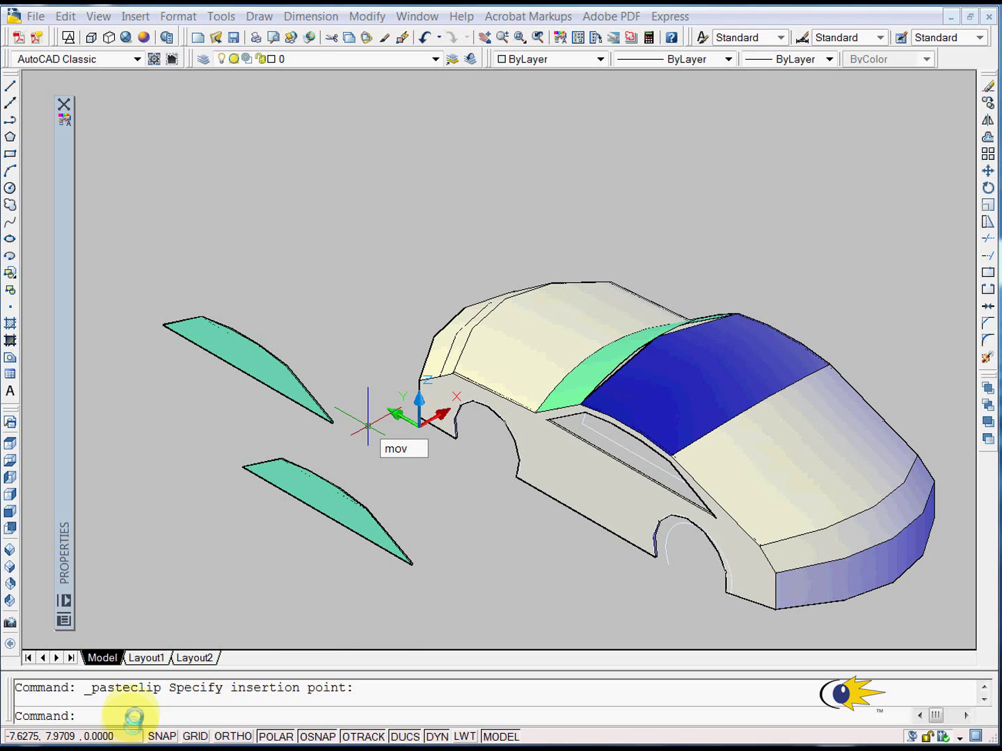
left_click(134, 718)
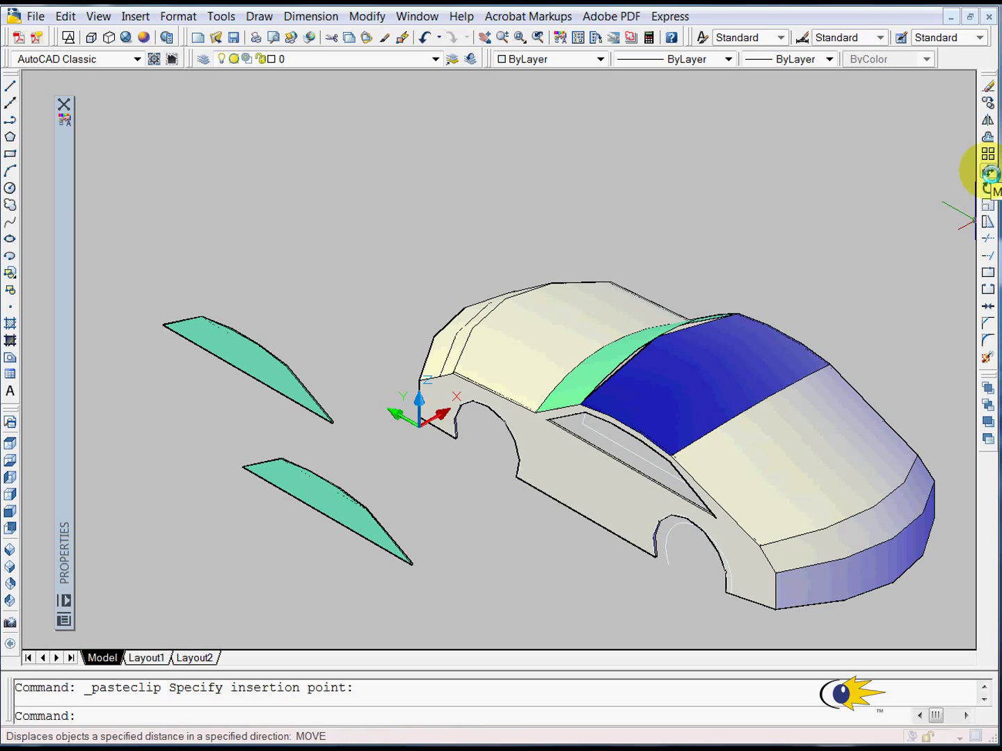
left_click(989, 171)
left_click(331, 481)
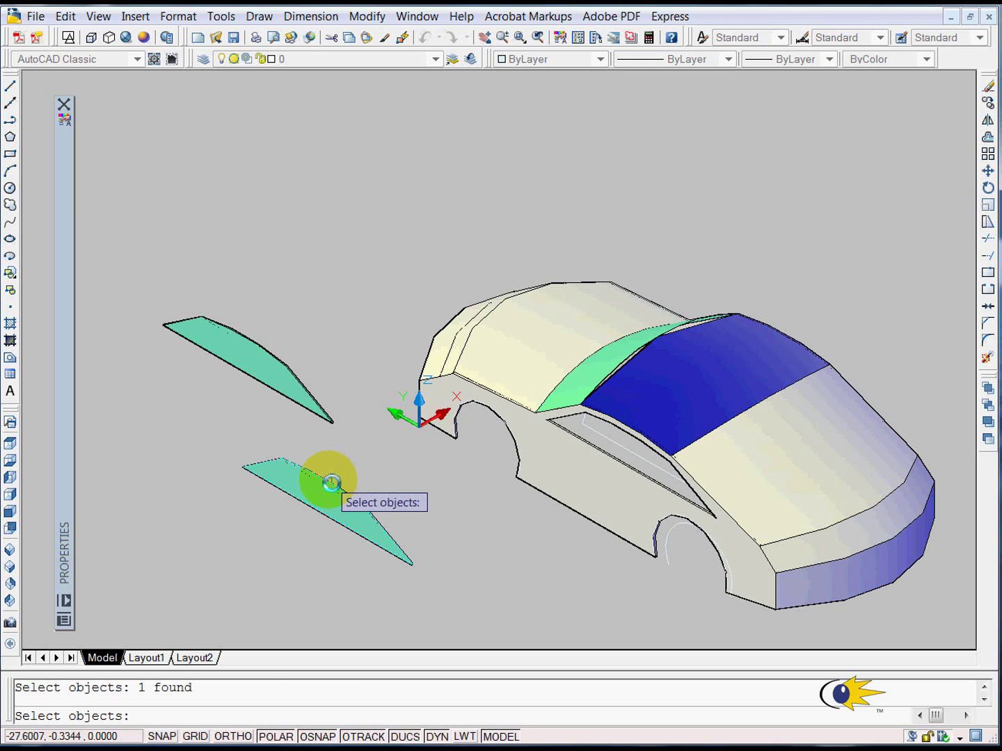
key("Return")
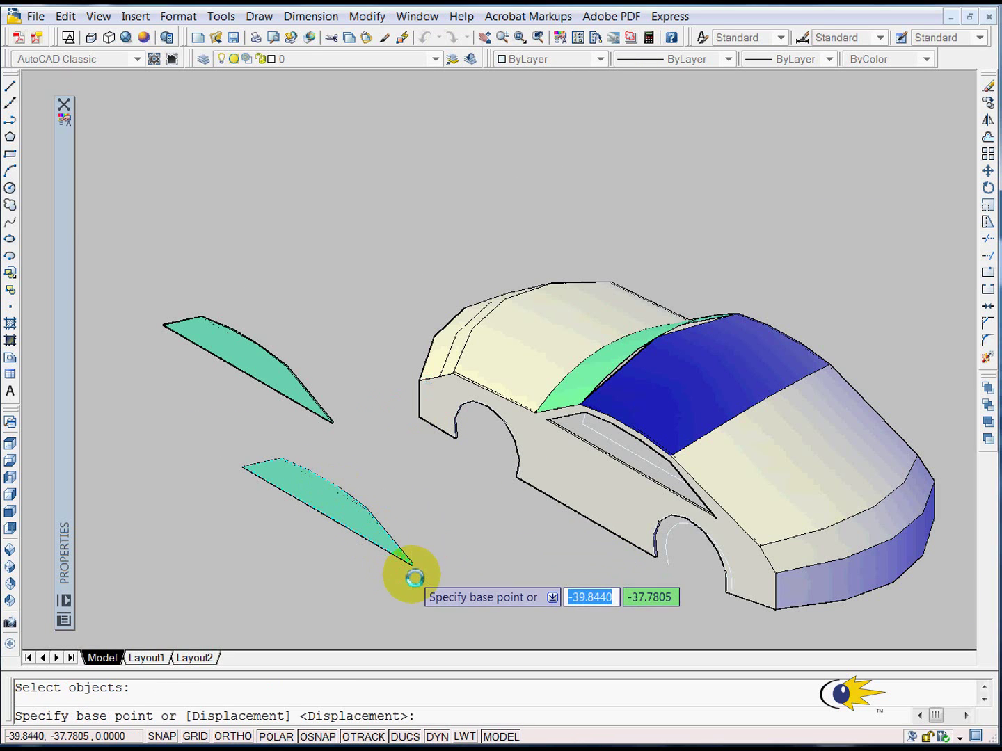
scroll(413, 570, "up", 3)
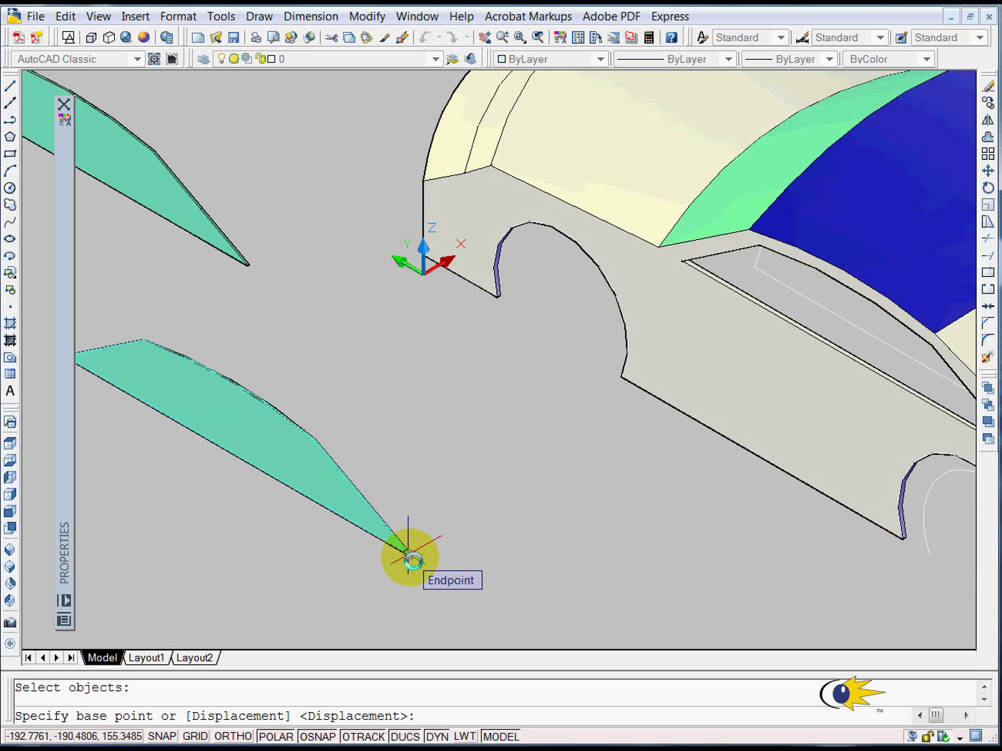
scroll(179, 360, "down", 3)
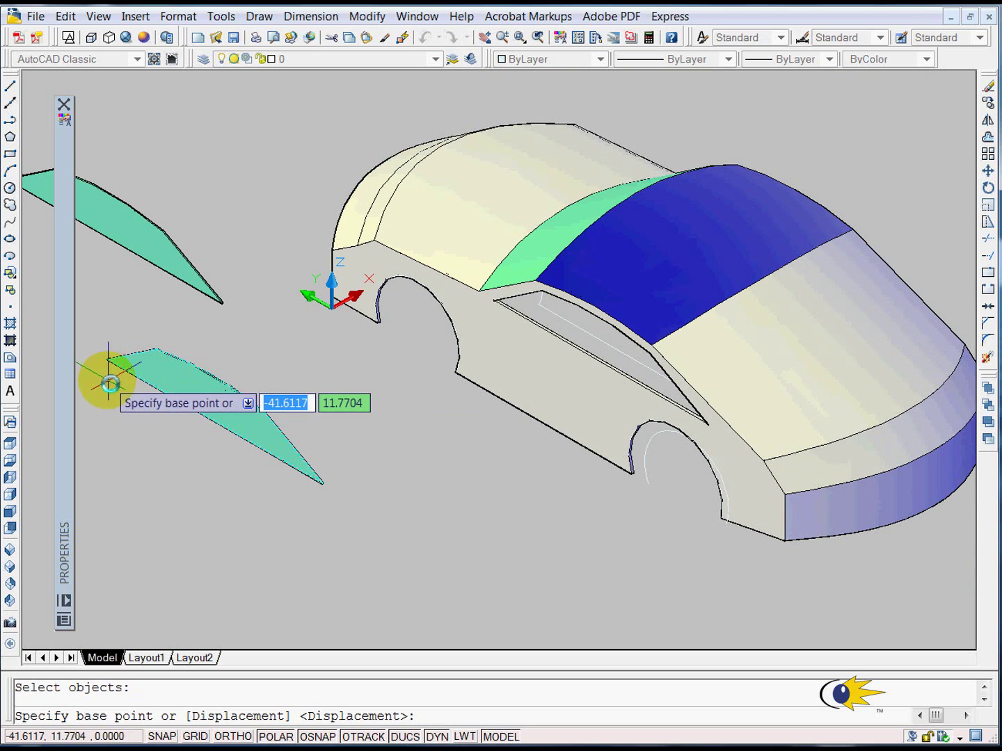
scroll(334, 462, "up", 3)
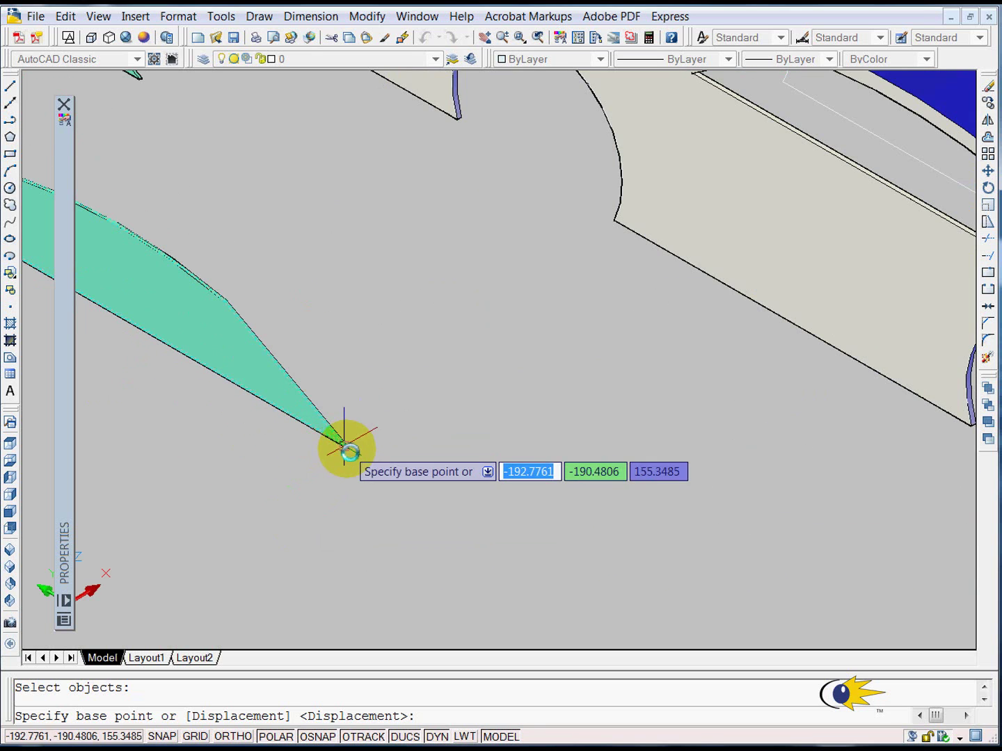
scroll(338, 458, "up", 2)
left_click(307, 435)
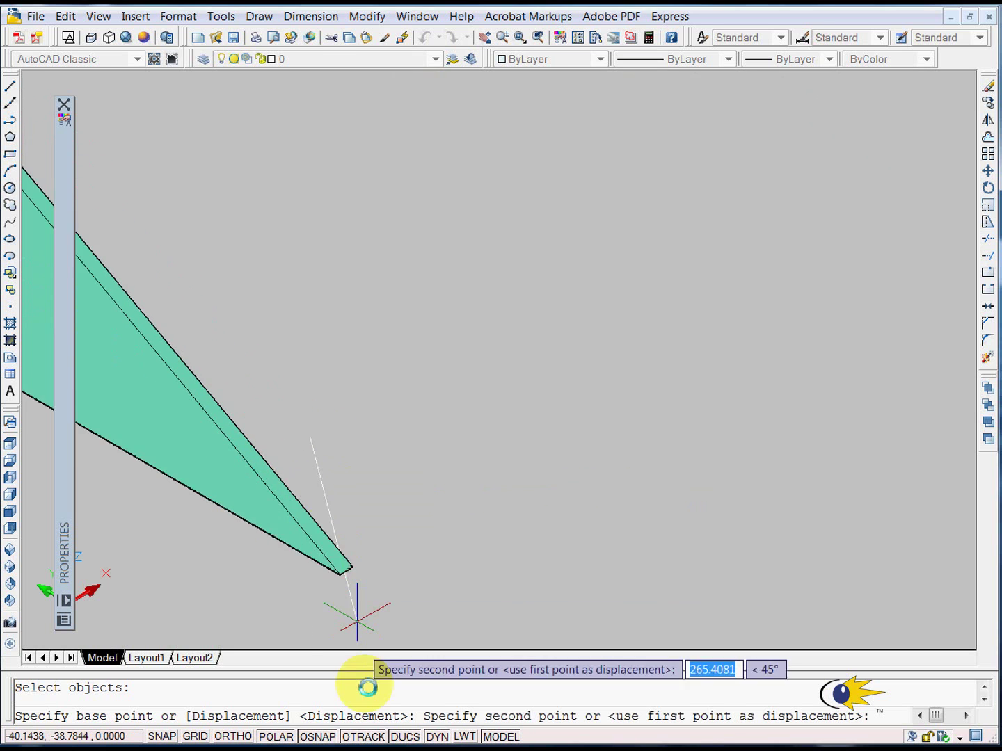
scroll(503, 518, "down", 5)
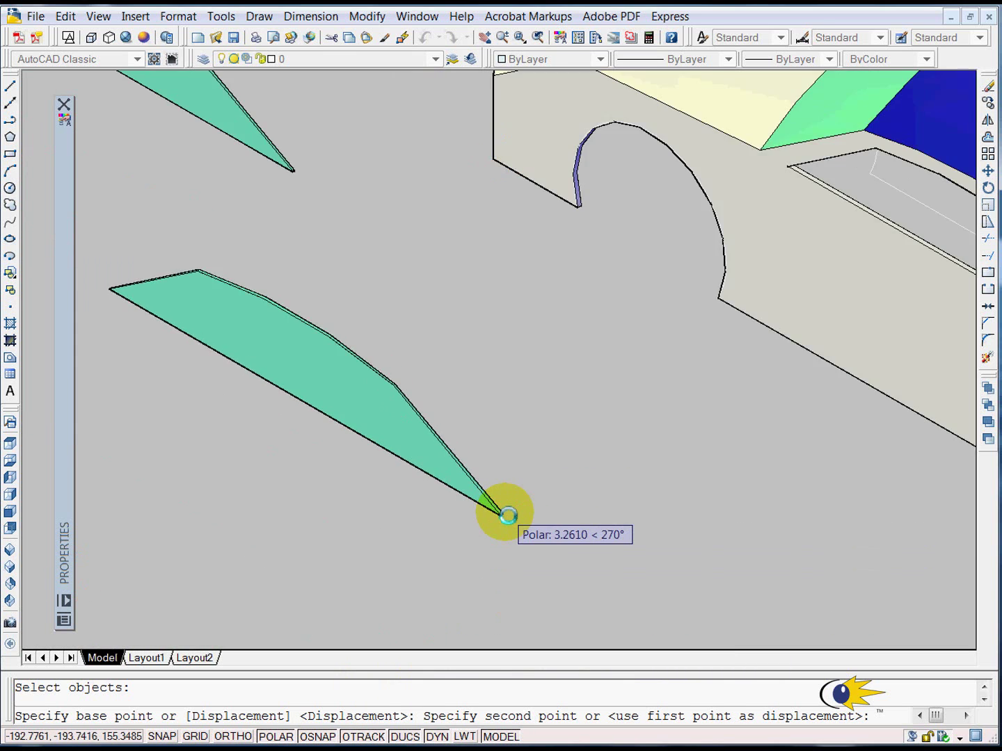
scroll(924, 444, "up", 5)
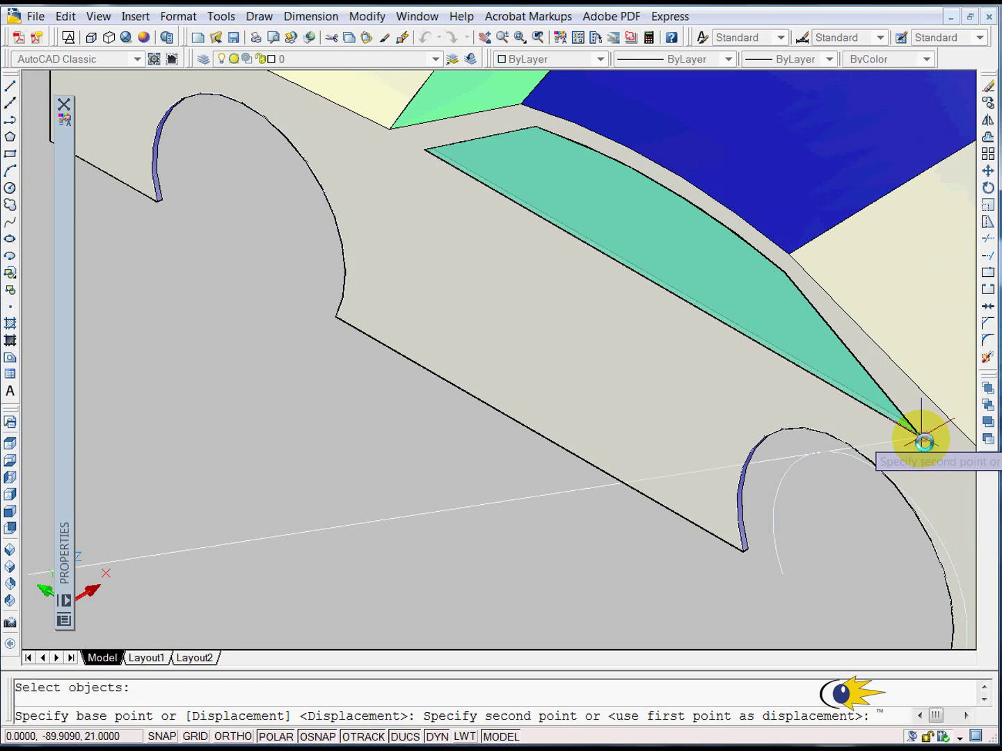
left_click(923, 443)
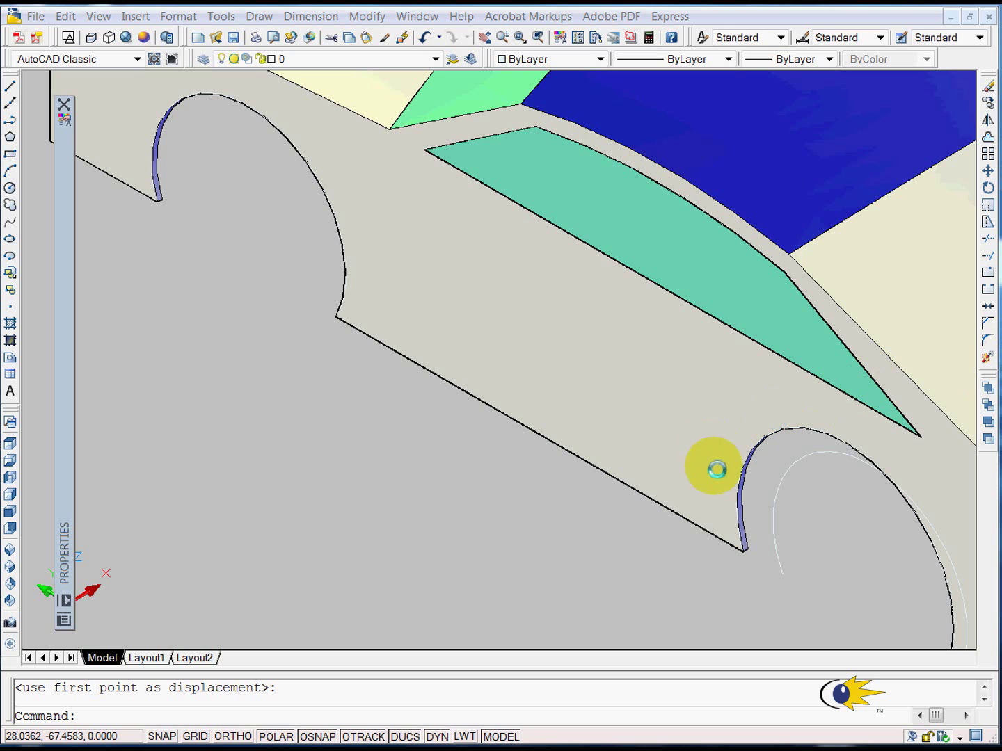
Display the Orbit toolbar
scroll(510, 429, "down", 5)
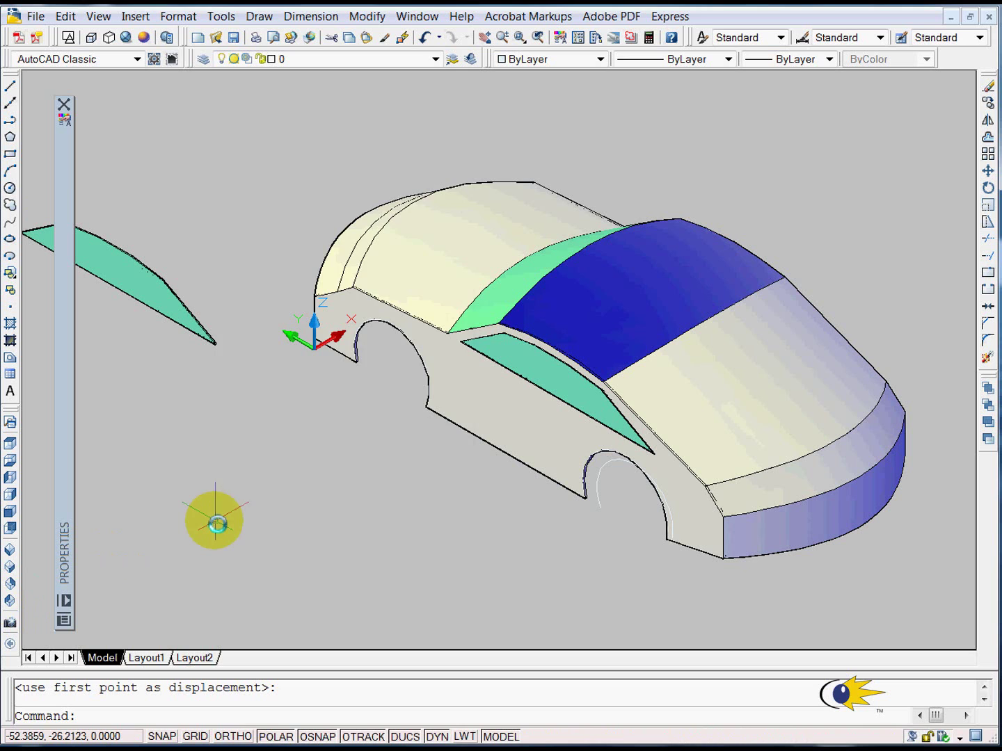
right_click(210, 518)
right_click(314, 33)
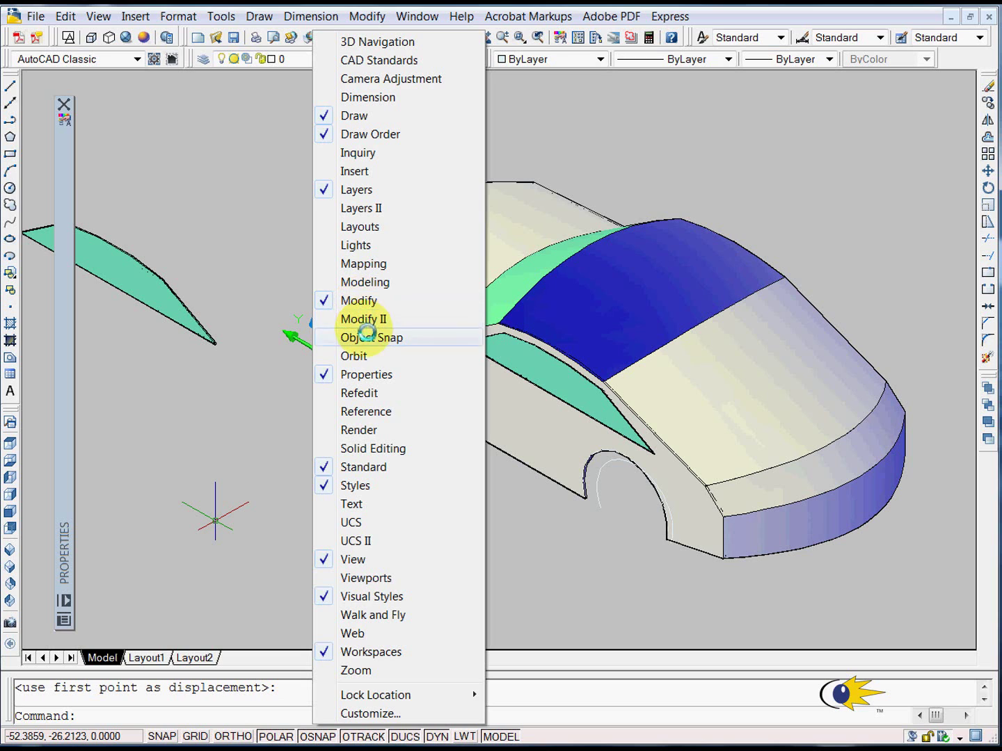
left_click(362, 355)
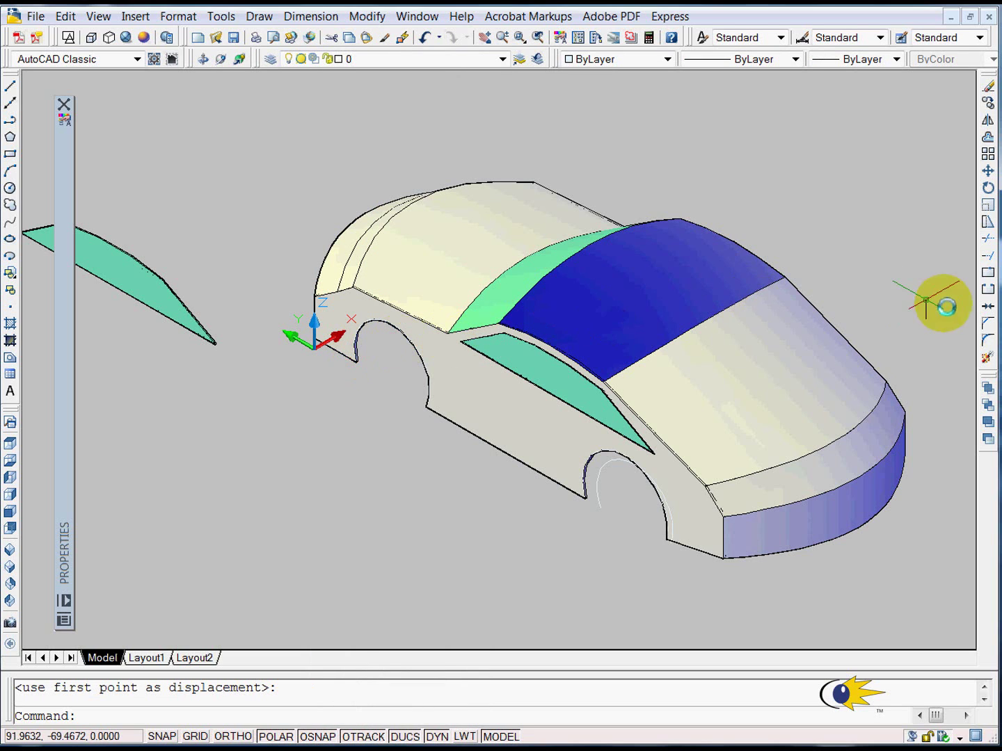
Relocate the pasted window copy to the opposite side of the car
left_click(206, 58)
left_click_drag(586, 325, 492, 321)
key("Escape")
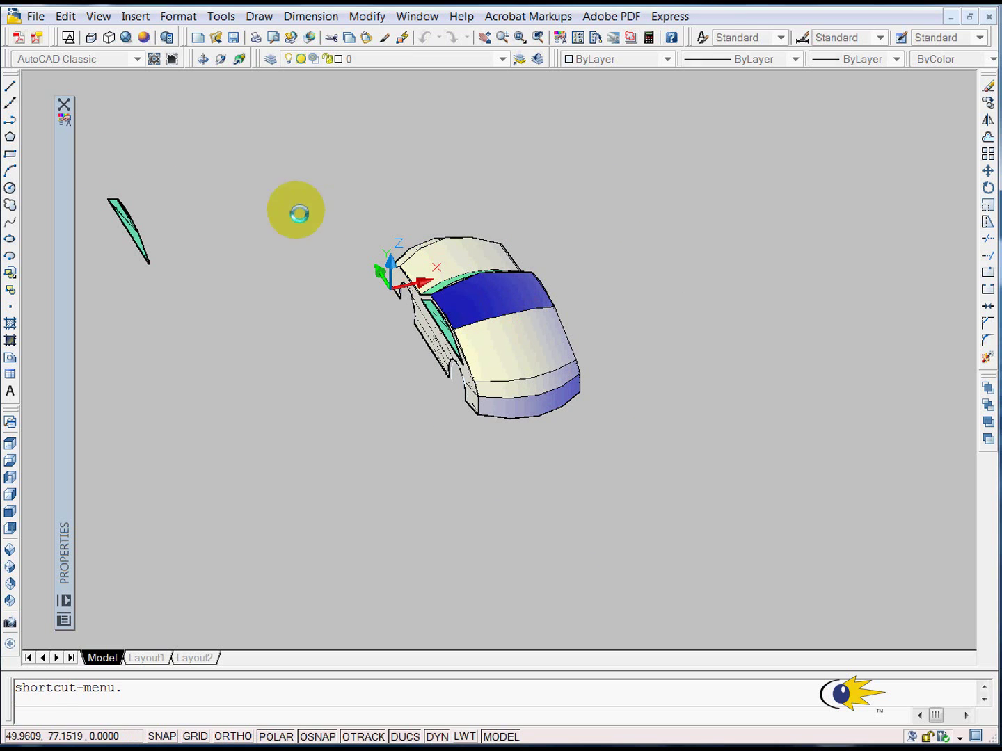
left_click(109, 201)
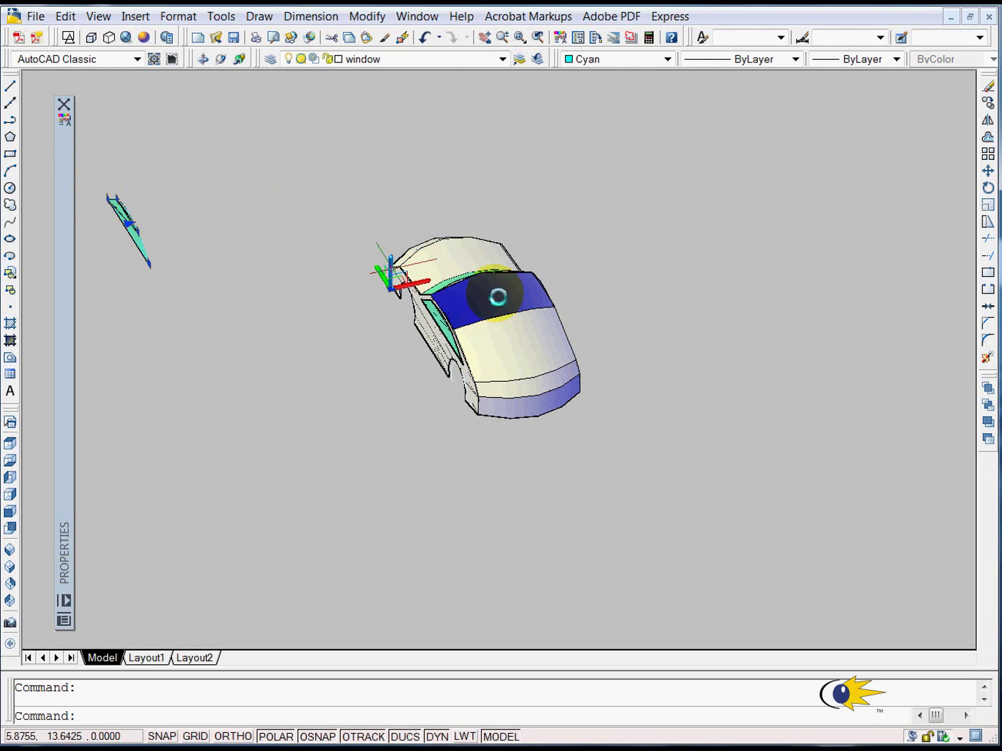
key("Escape")
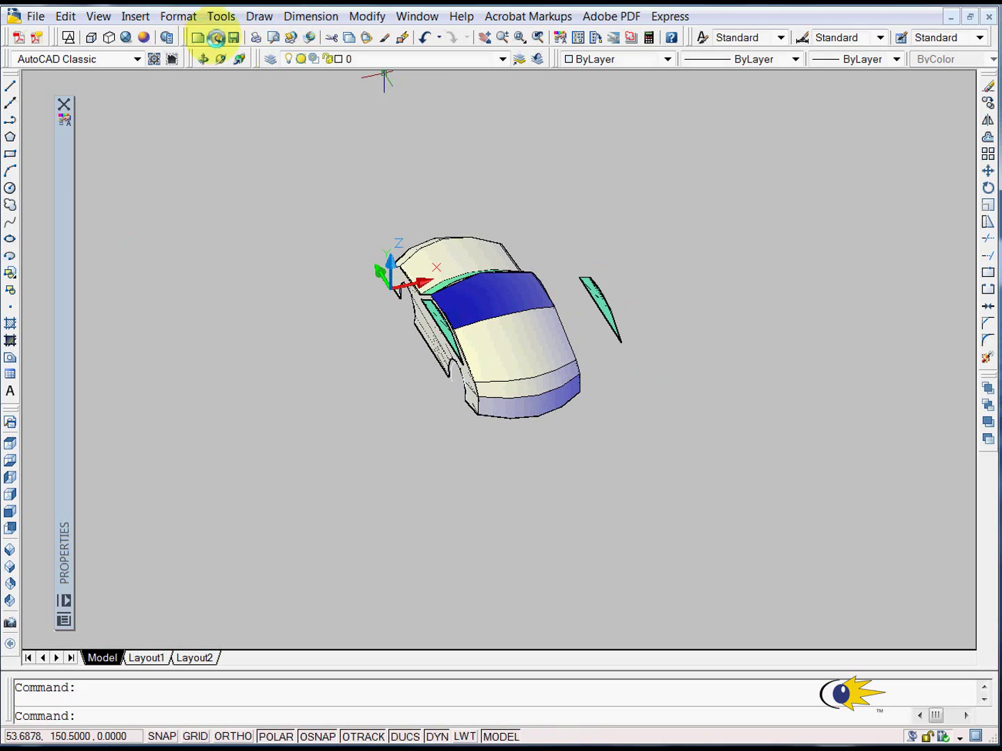
Move the window copy into the opposite side panel's opening, aligning its pointed lower corner endpoint with the opening's matching corner
left_click(217, 60)
left_click_drag(501, 313, 333, 292)
key("Escape")
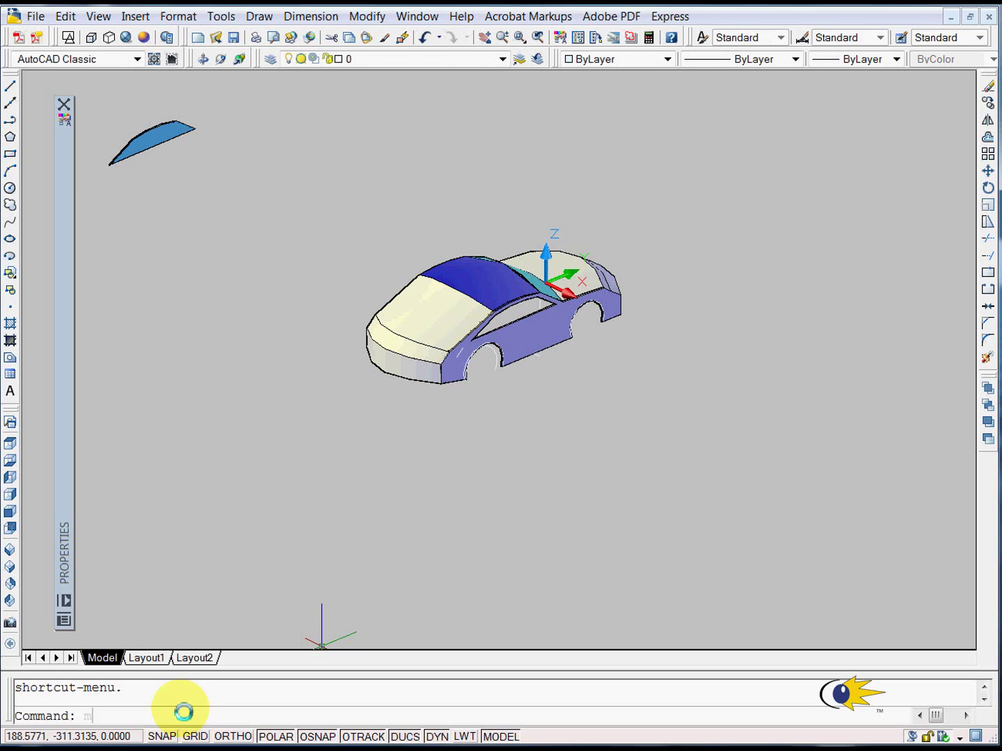
key("Return")
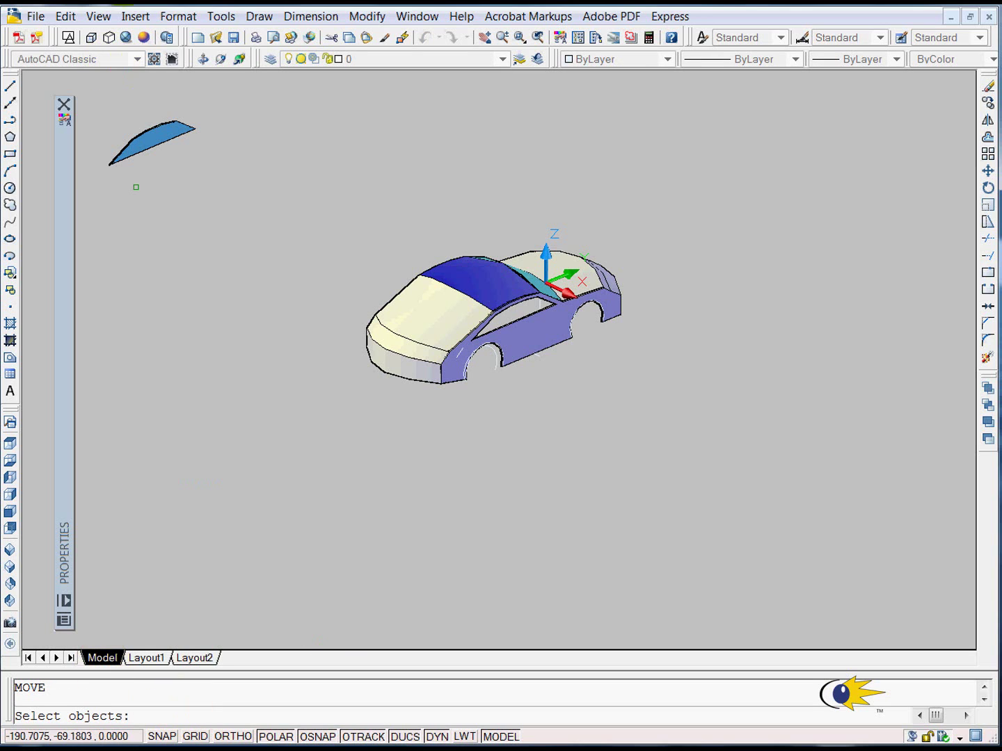
left_click(160, 124)
key("Return")
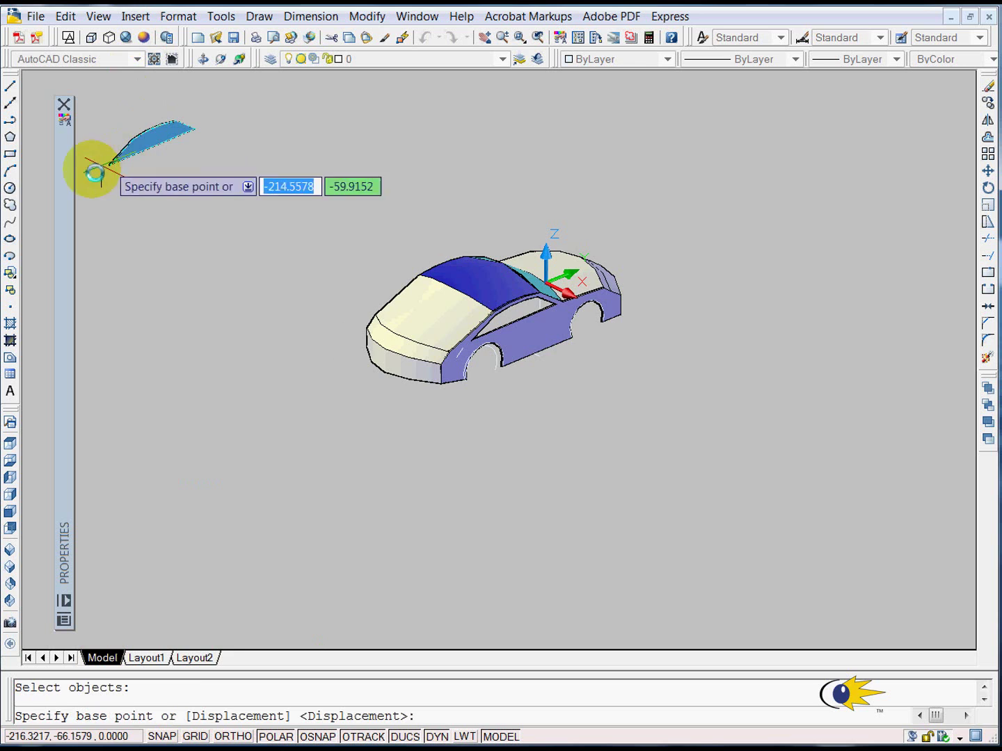
scroll(92, 168, "up", 3)
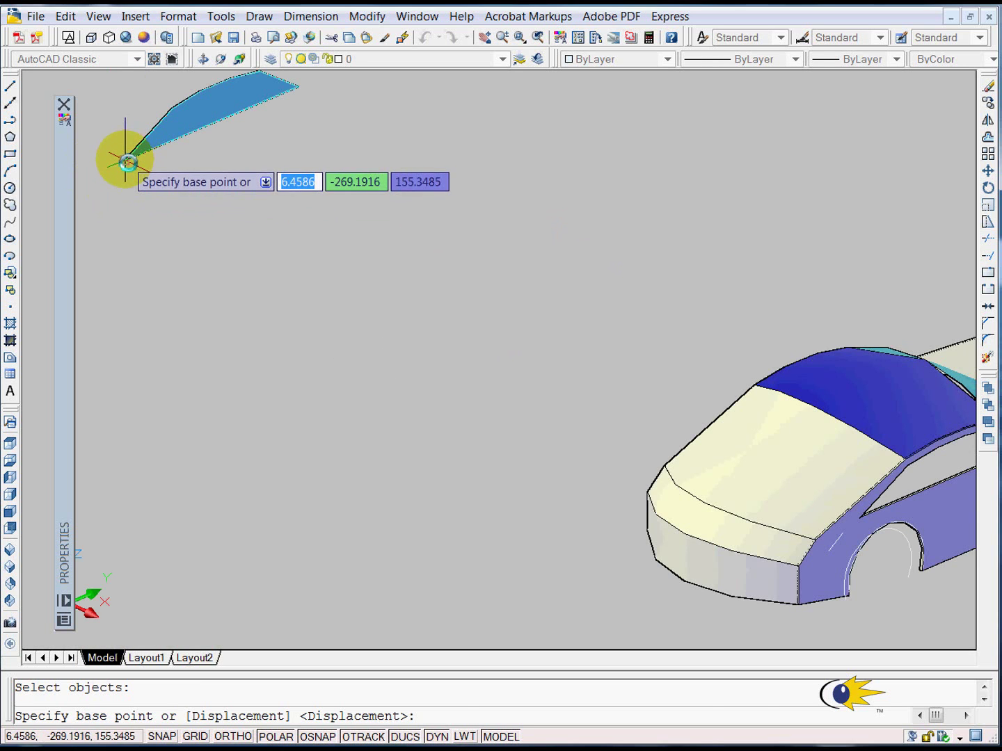
left_click(127, 157)
scroll(344, 355, "down", 5)
scroll(487, 383, "up", 8)
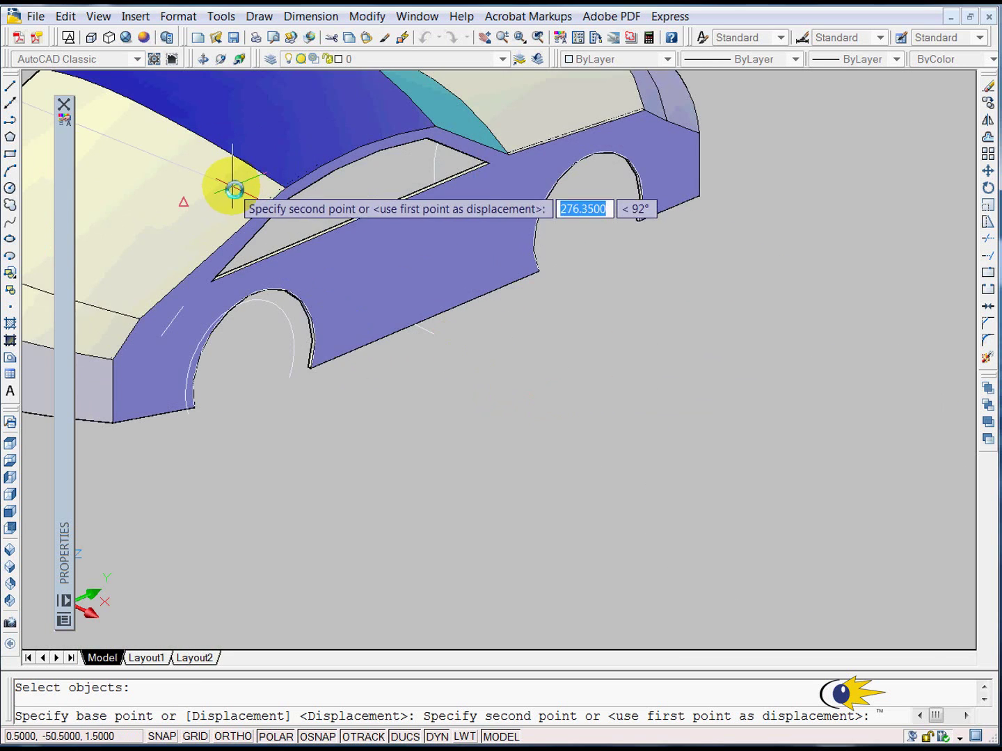
left_click(187, 383)
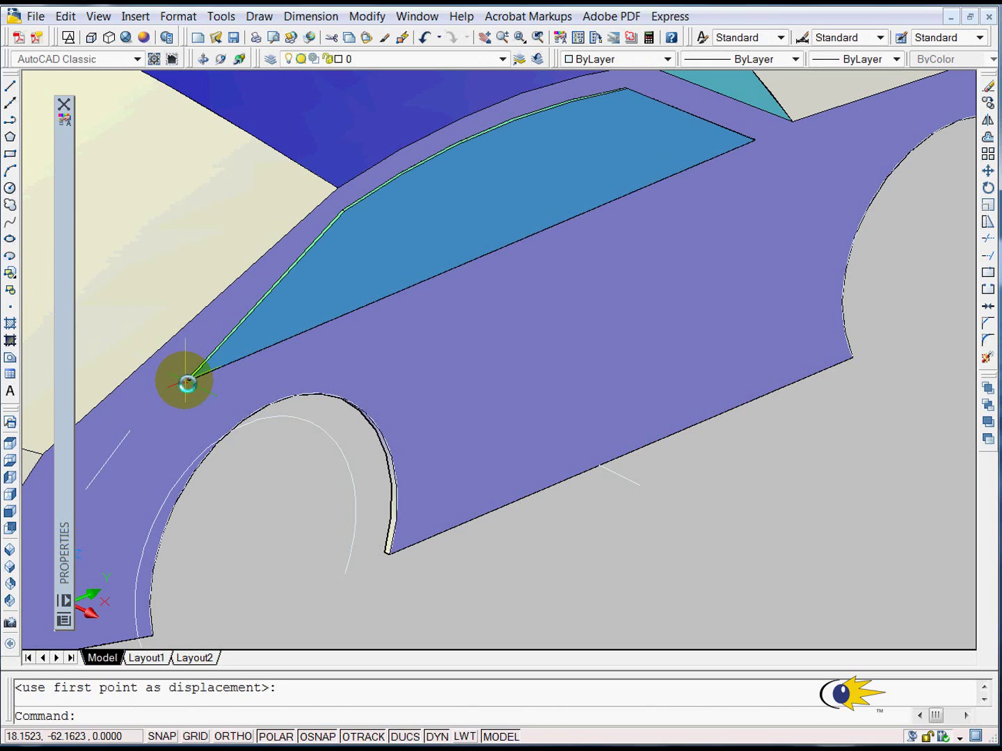
Thicken all of the car body's surfaces together, including the hood, windshield, roof and rear sections, with a thickness of .25
scroll(250, 363, "down", 8)
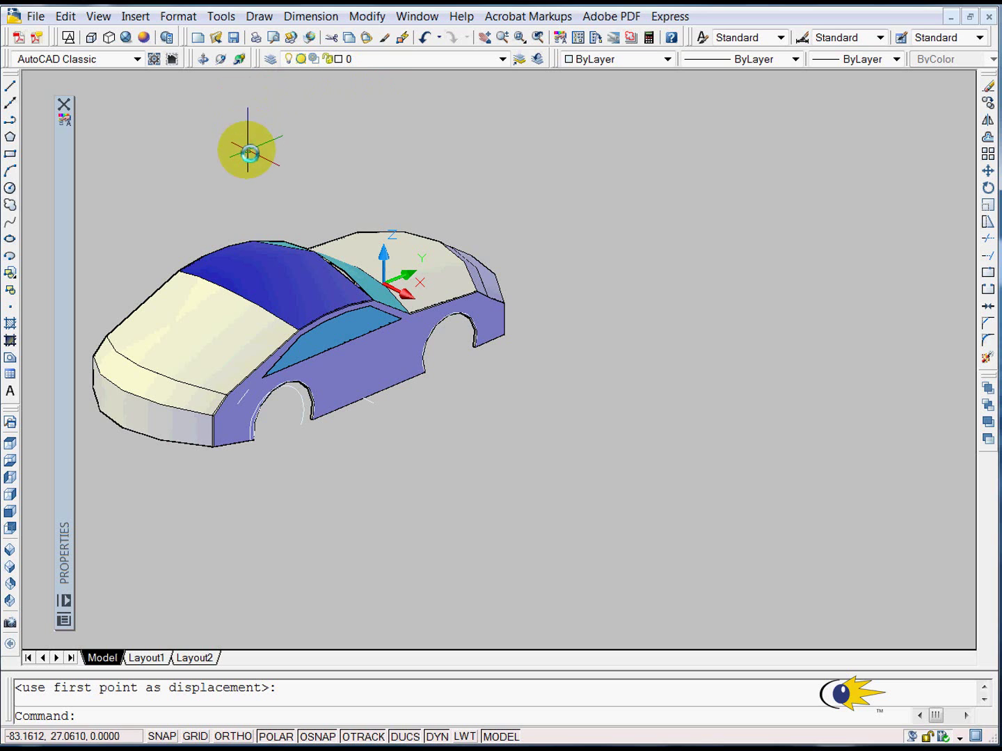
left_click(226, 327)
scroll(227, 327, "up", 1)
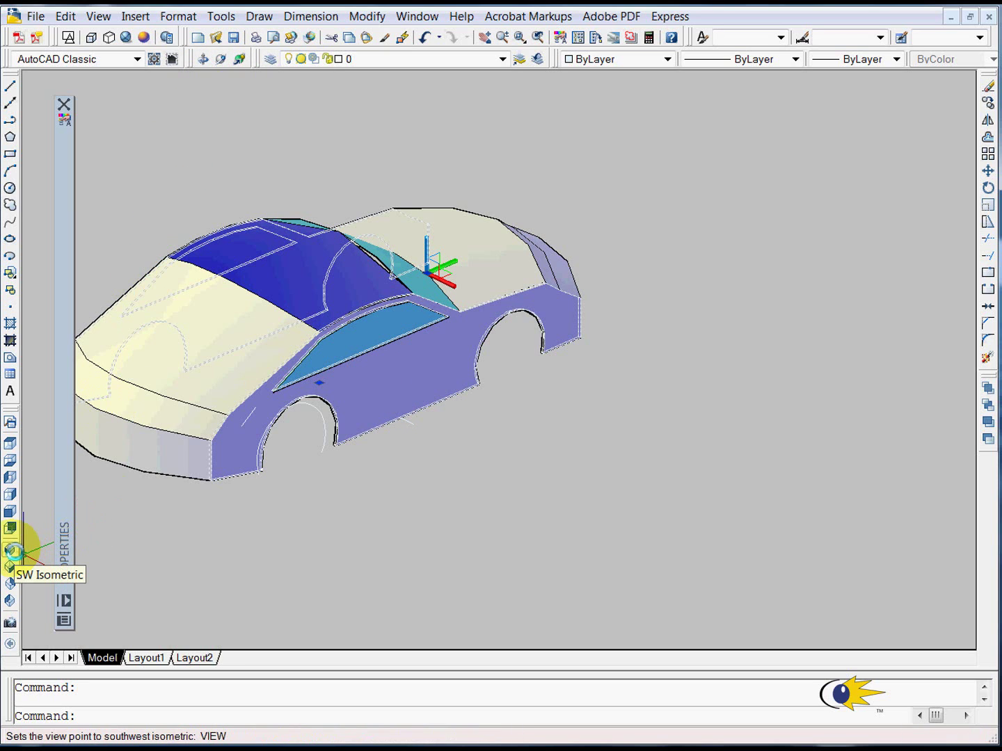
left_click(13, 444)
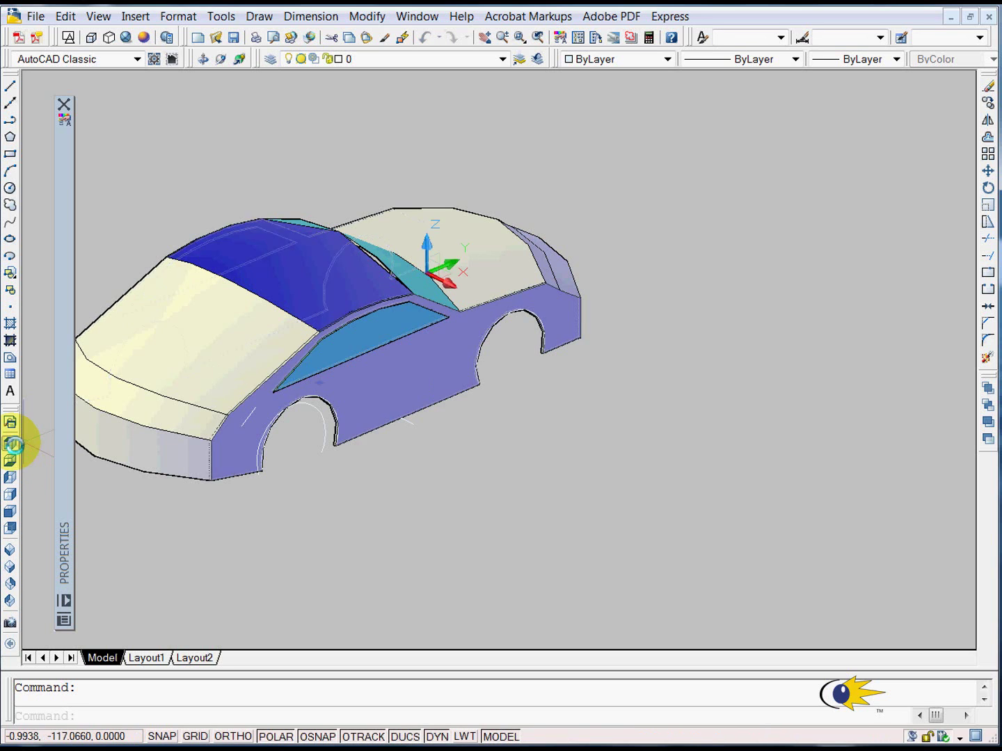
scroll(704, 496, "up", 2)
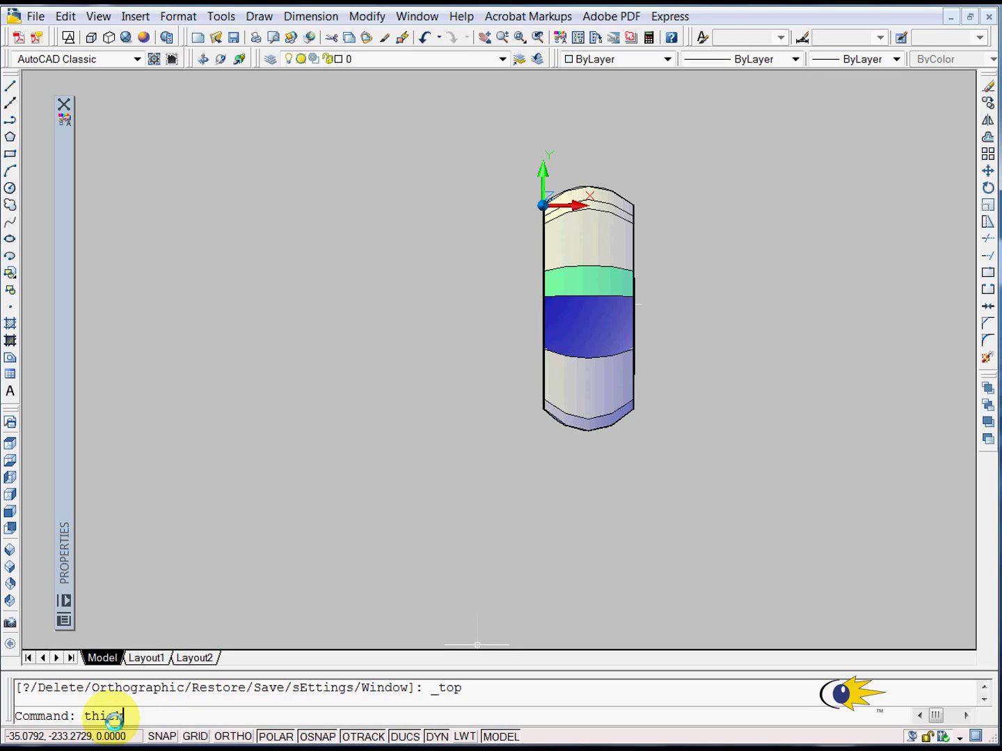
key("Return")
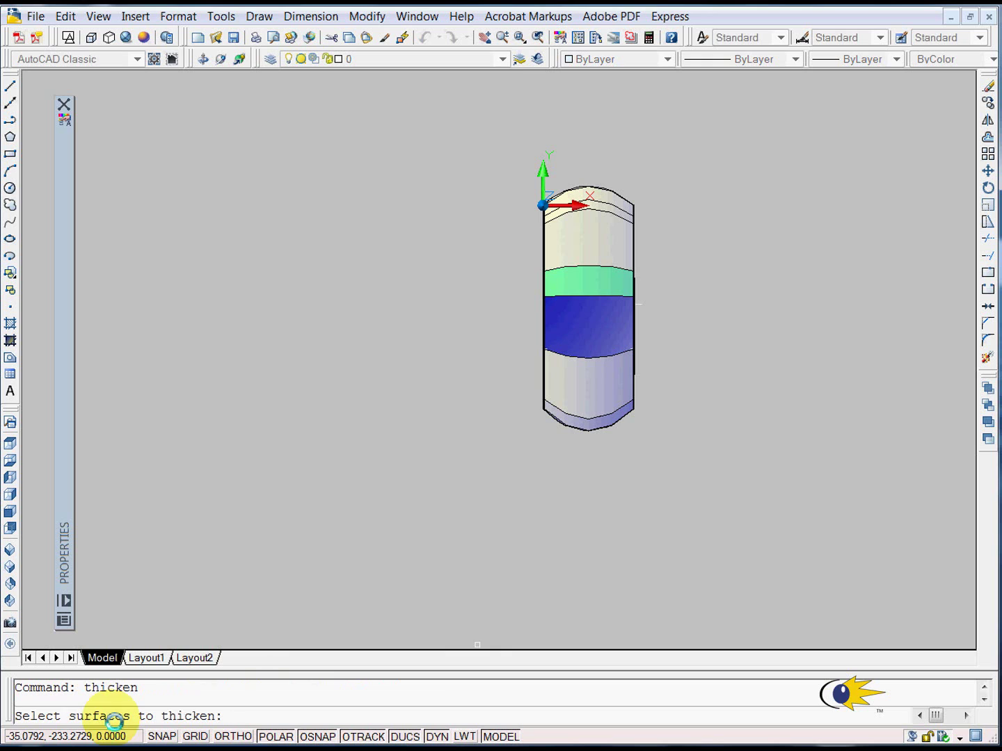
left_click(623, 484)
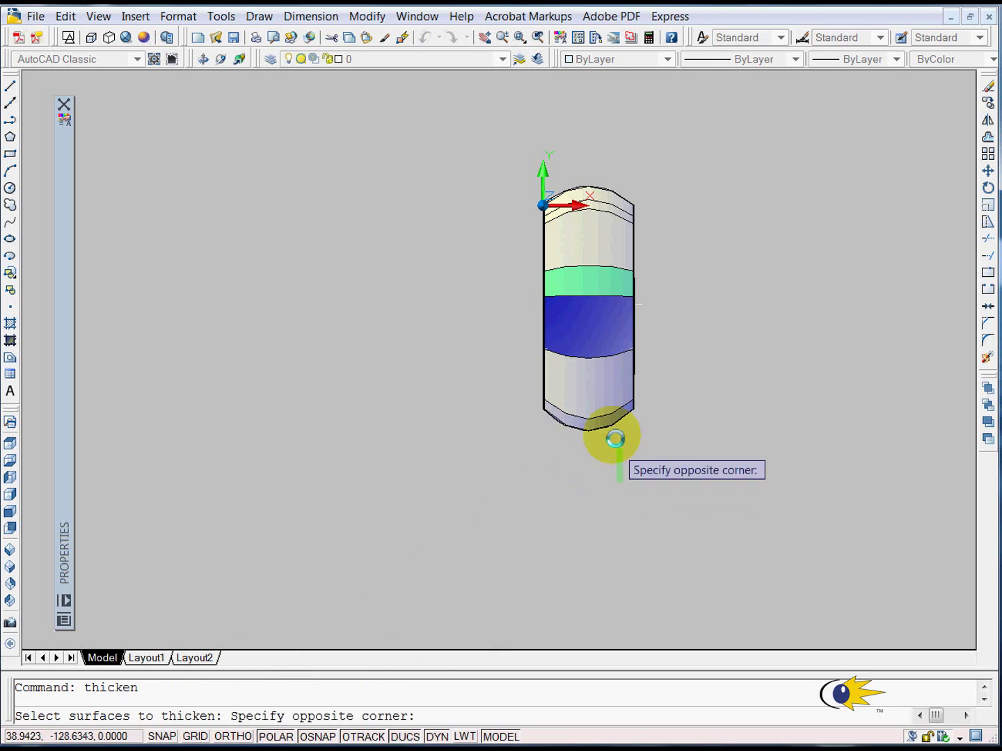
left_click(566, 137)
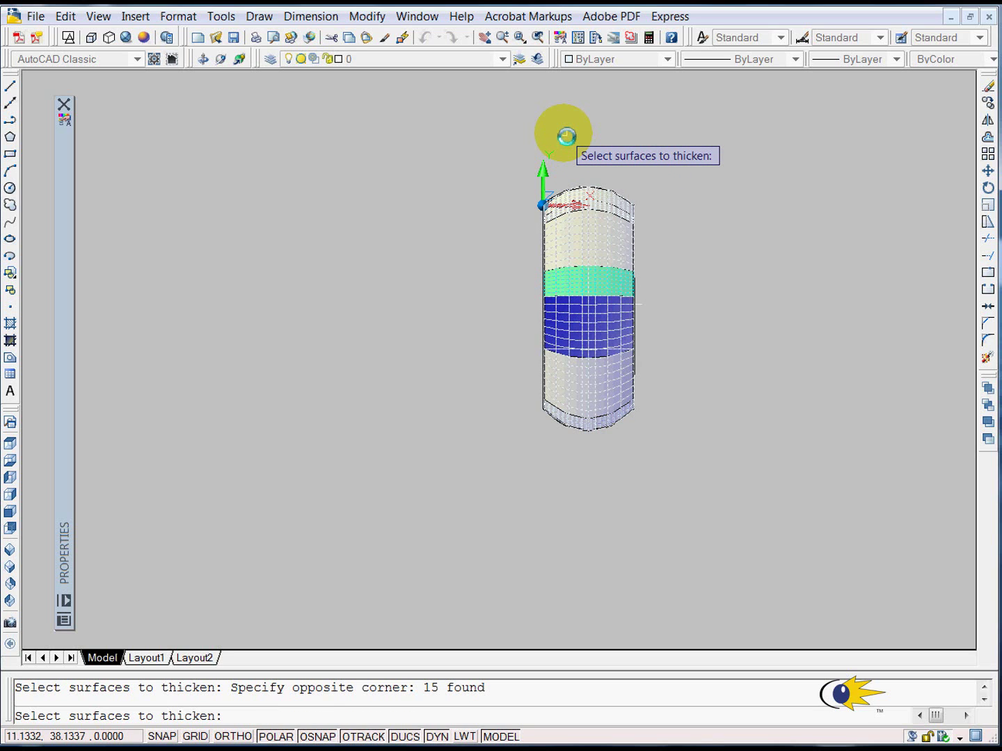
key("Return")
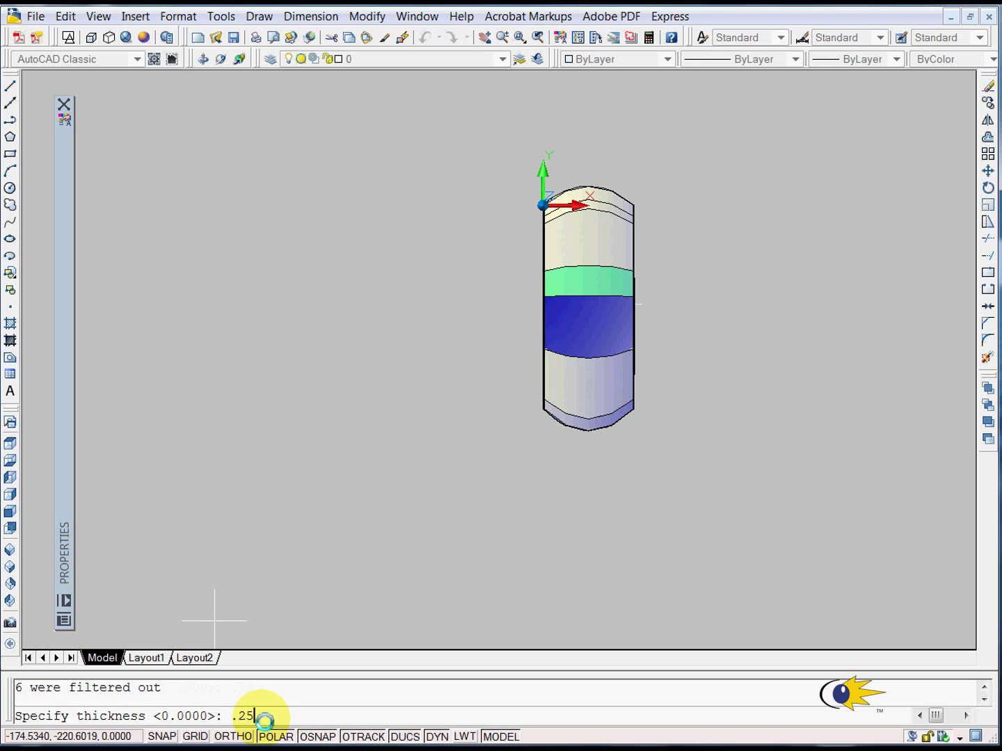
type(".25")
key("Return")
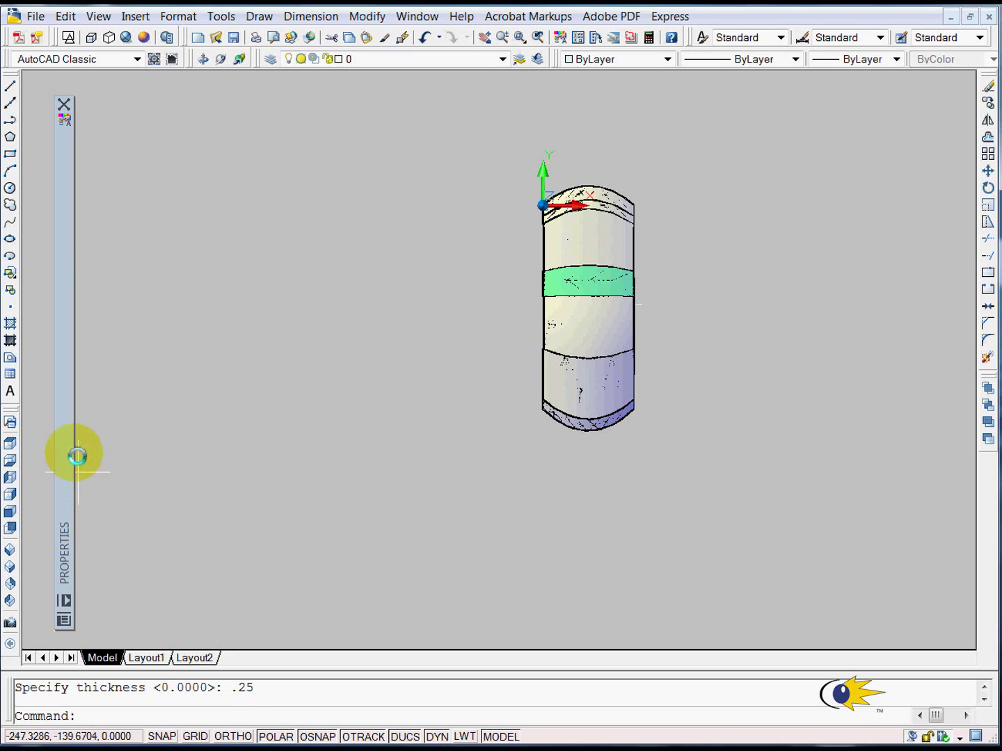
left_click(202, 60)
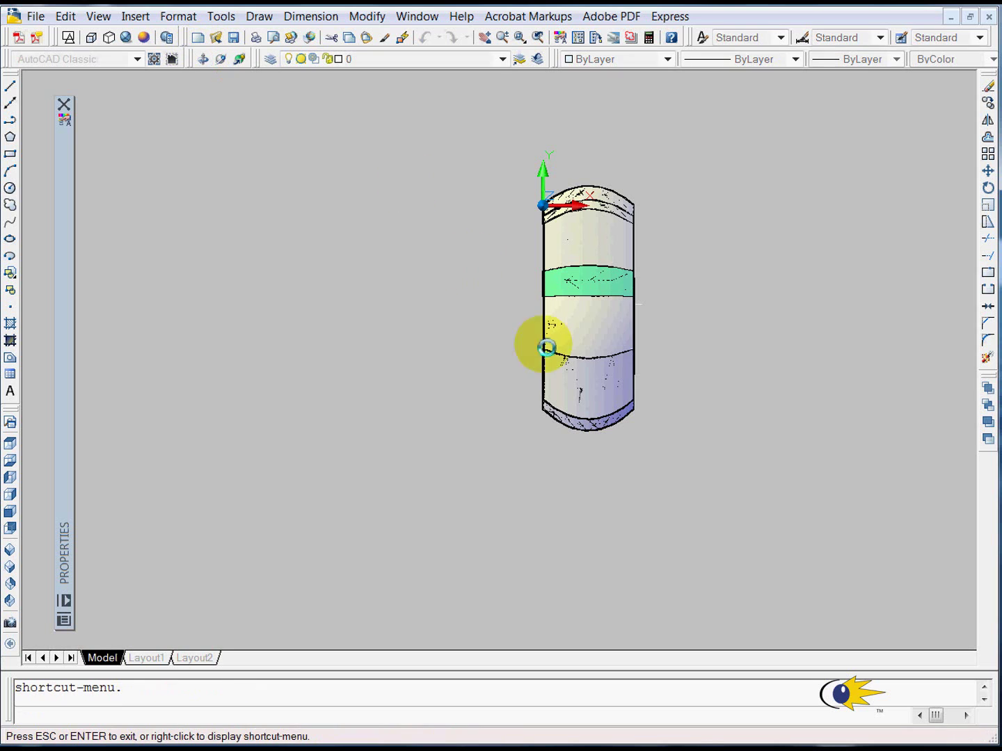
left_click_drag(577, 324, 585, 128)
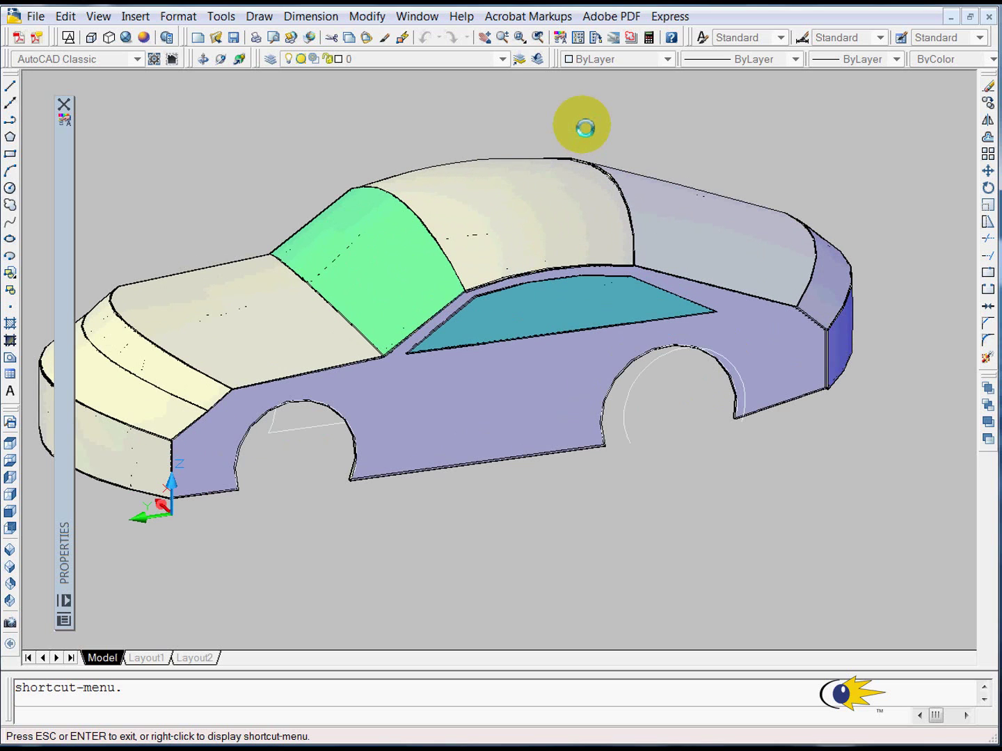
key("Escape")
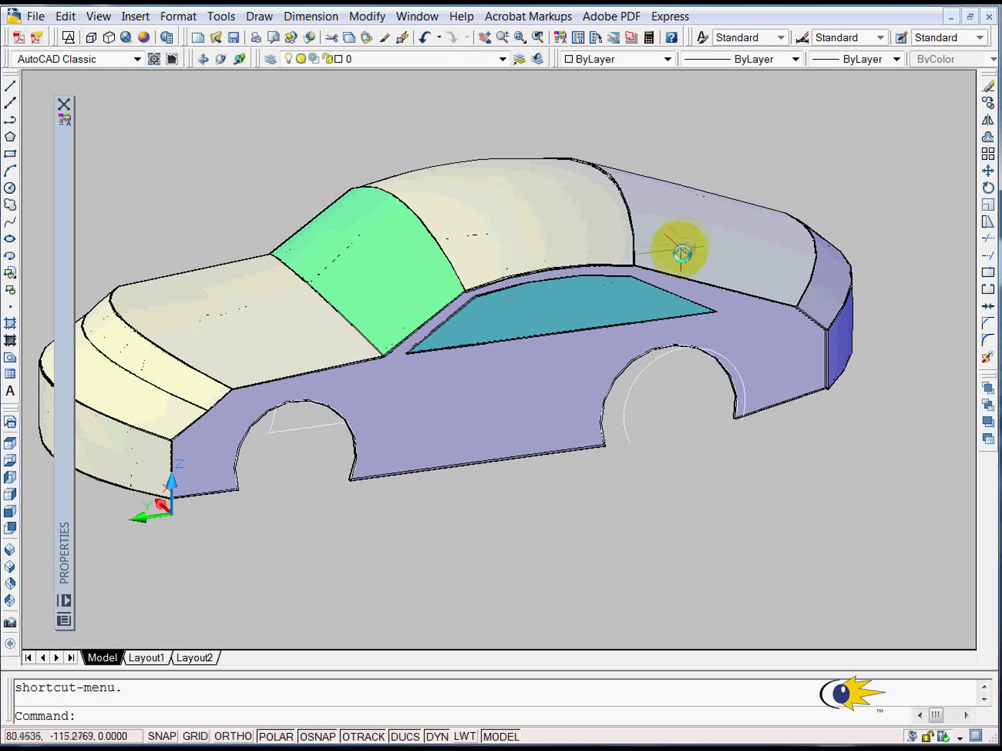